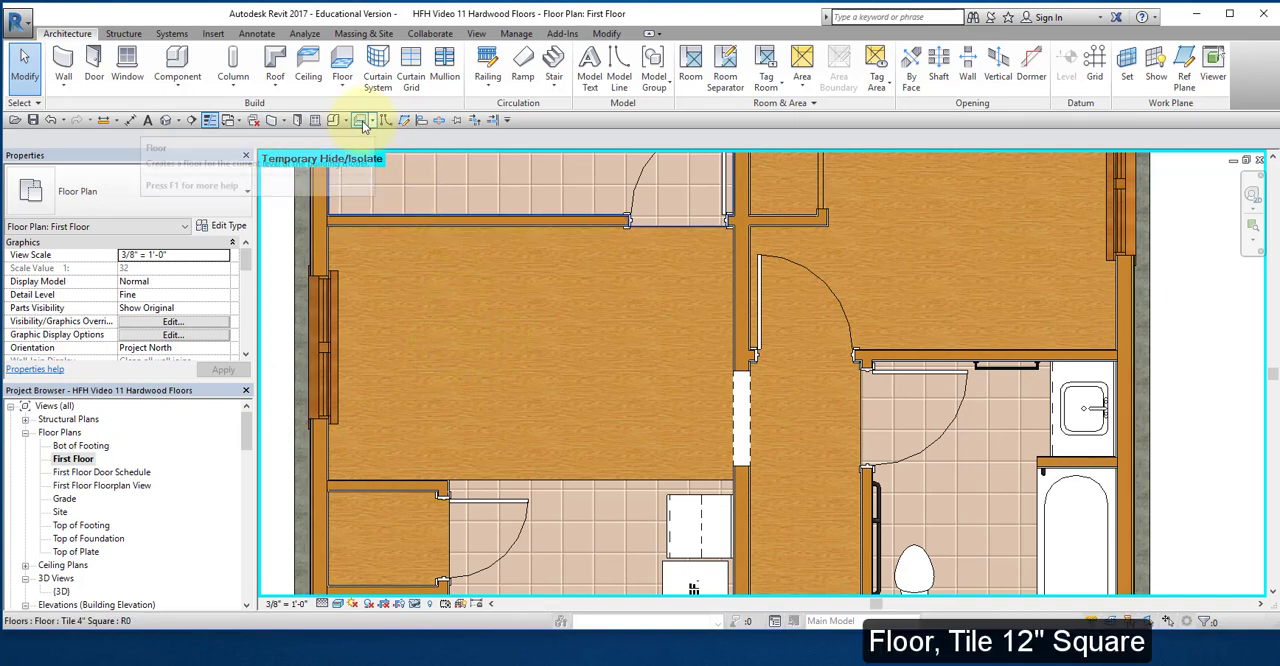
Step: Start a new floor boundary on the First Floor plan using the Tile 12" Square floor type
{"action": "double_click", "coordinate": [348, 160]}
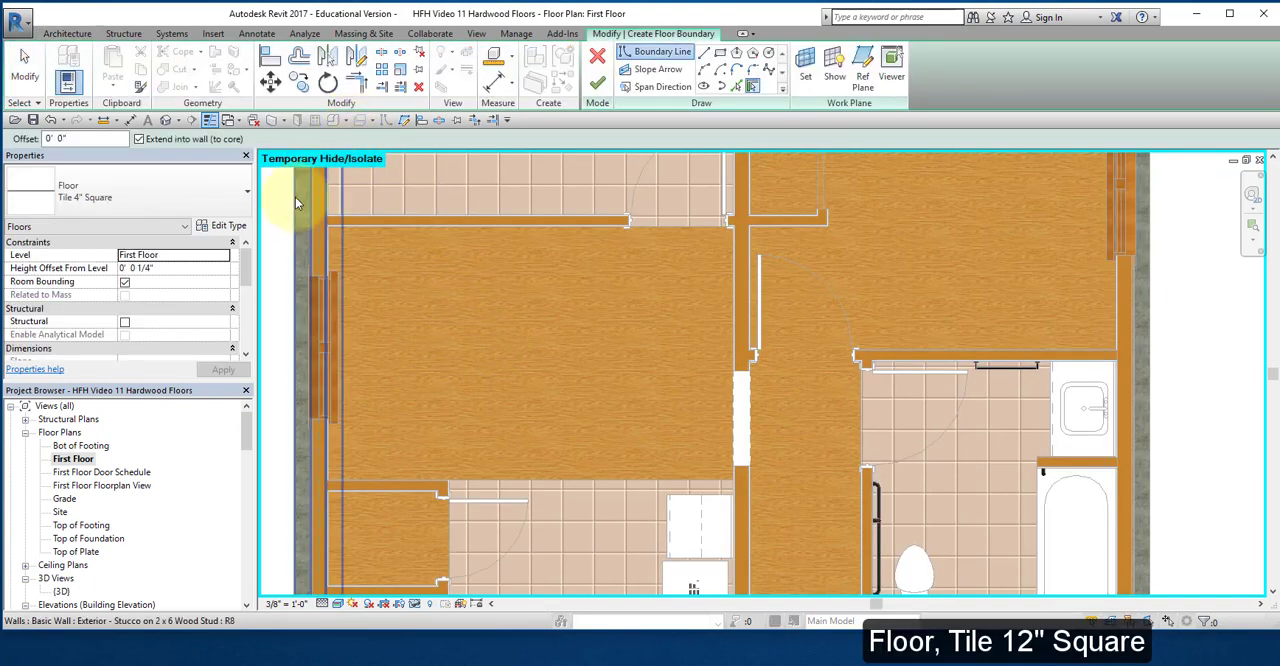
{"action": "left_click", "coordinate": [247, 195]}
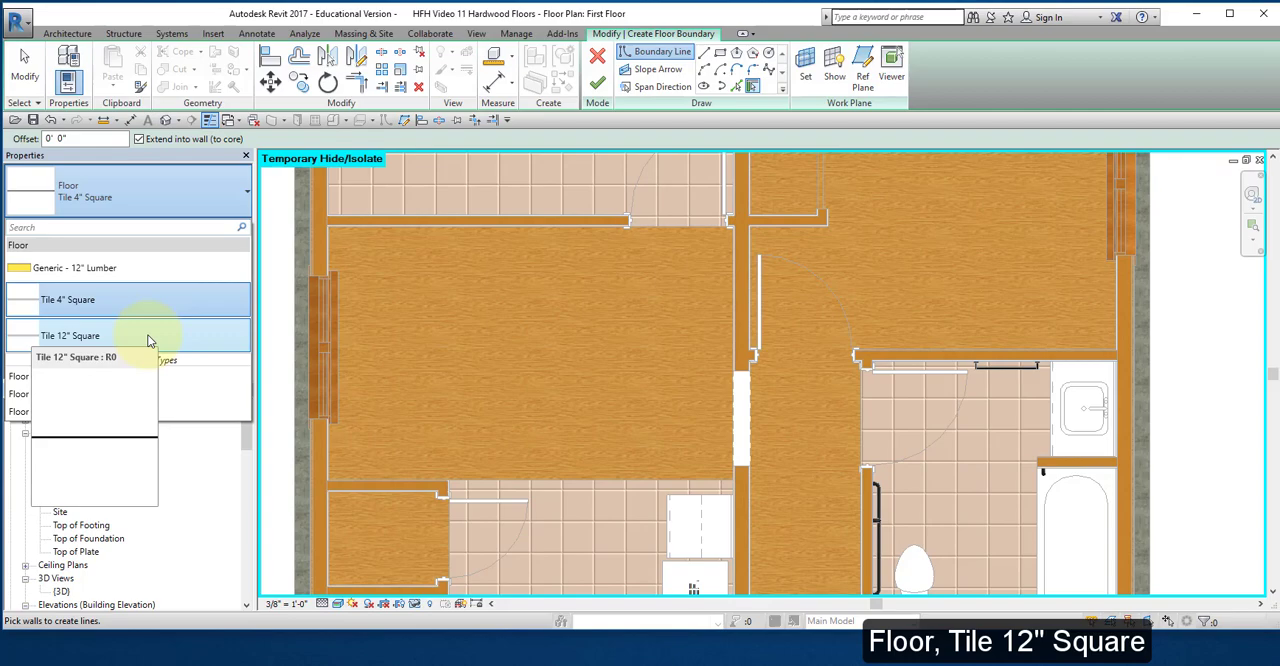
{"action": "left_click", "coordinate": [148, 338]}
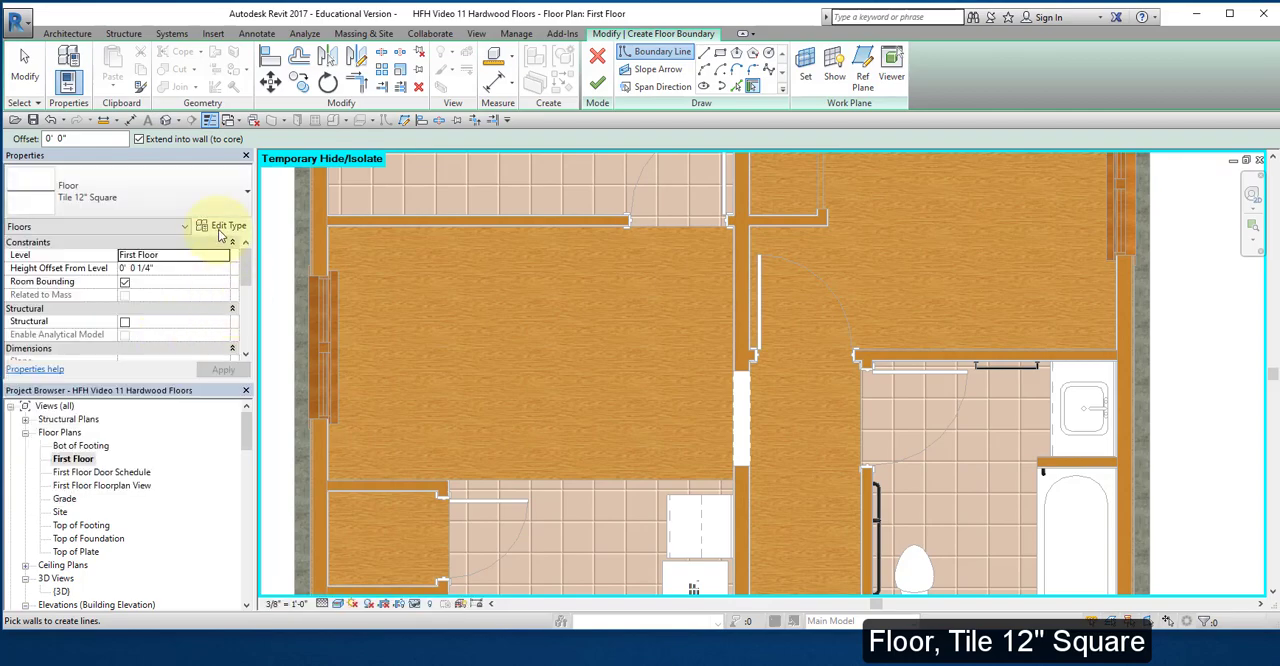
Step: Duplicate the Tile 12" Square floor type under the name Wood Flooring Oak
{"action": "left_click", "coordinate": [222, 226]}
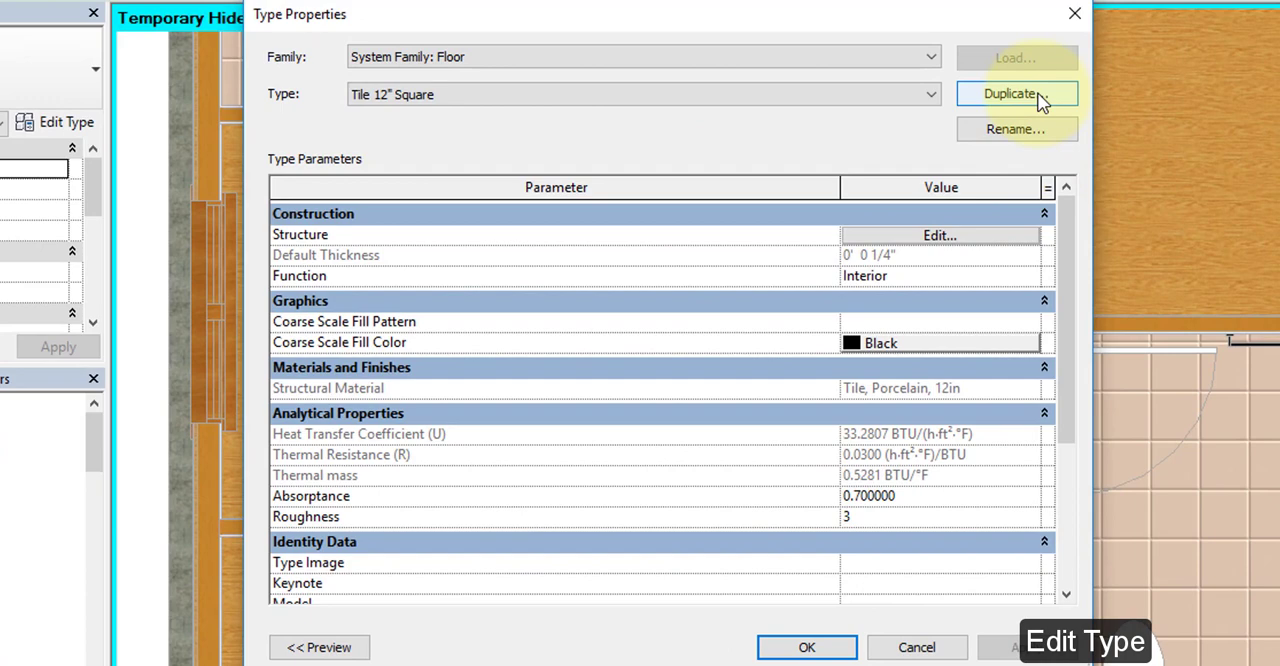
{"action": "left_click", "coordinate": [1040, 96]}
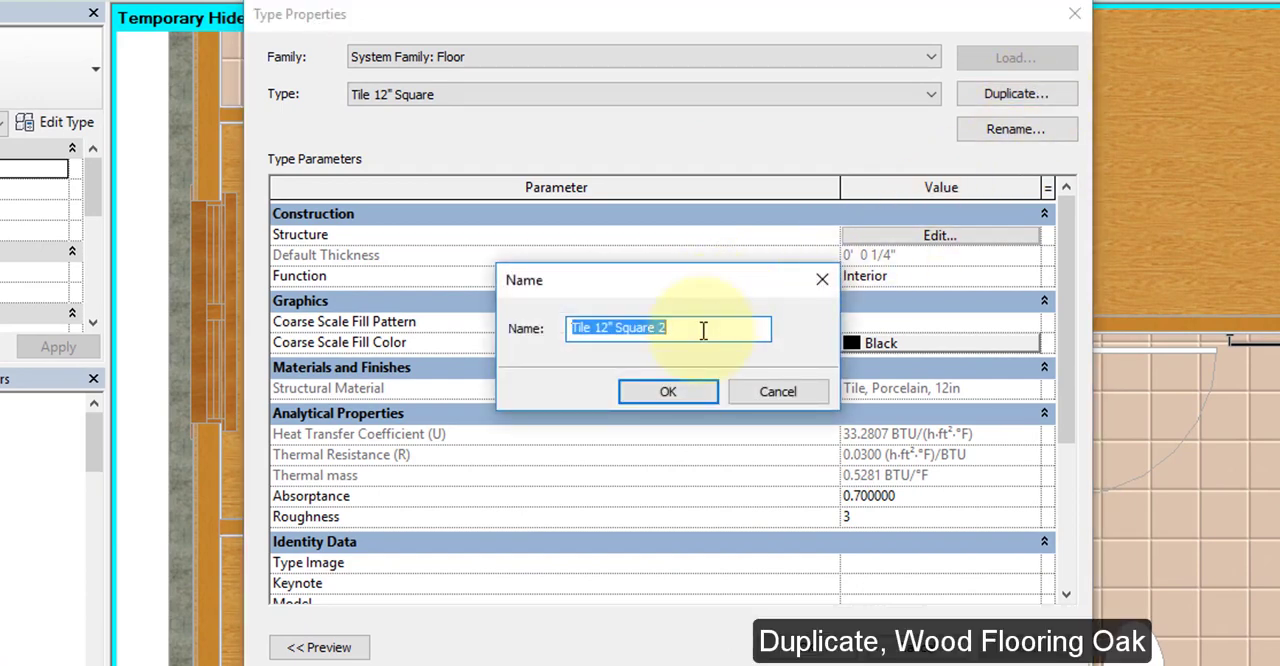
{"action": "type", "text": "Wood Flooring Oak"}
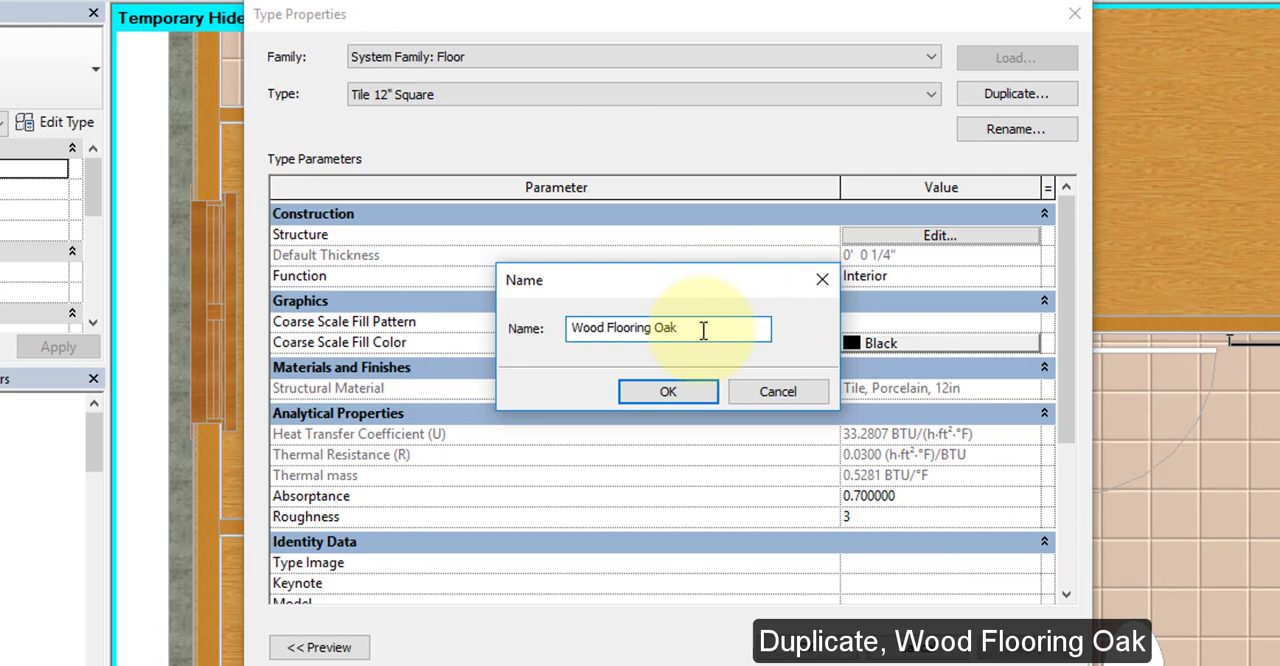
{"action": "left_click", "coordinate": [667, 393]}
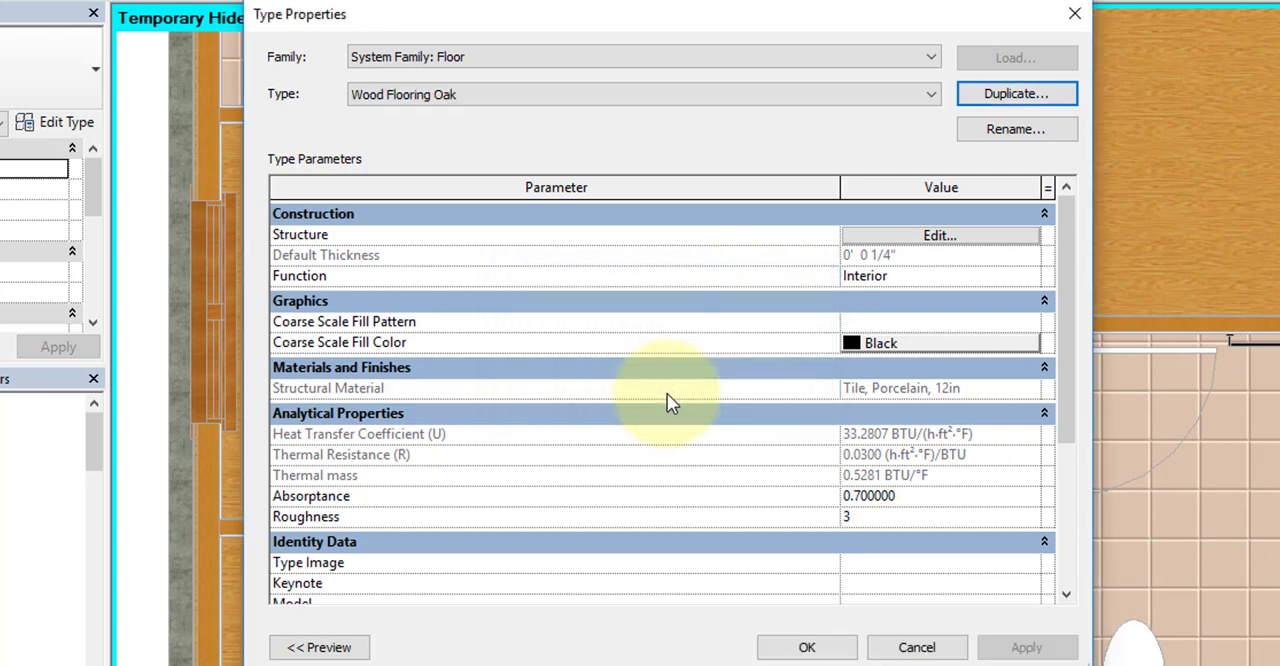
Step: Open the material selection for the Finish 1 layer in the Wood Flooring Oak floor structure and widen the material's property area
{"action": "left_click", "coordinate": [931, 240]}
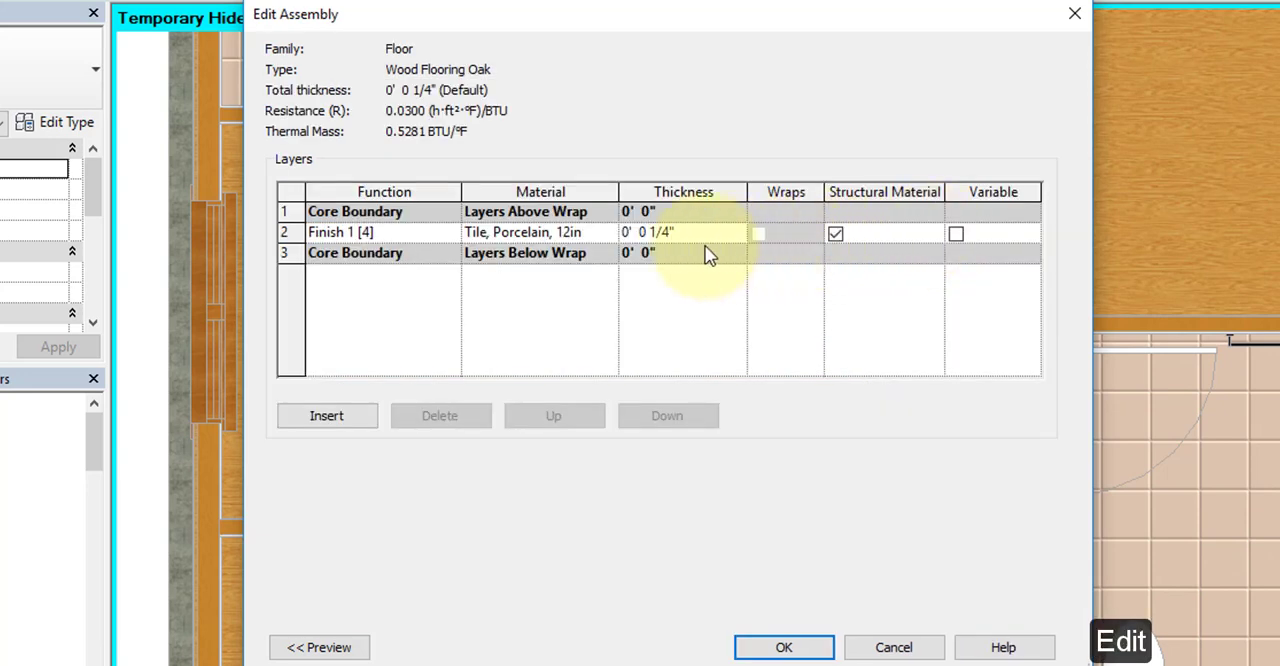
{"action": "left_click", "coordinate": [597, 232]}
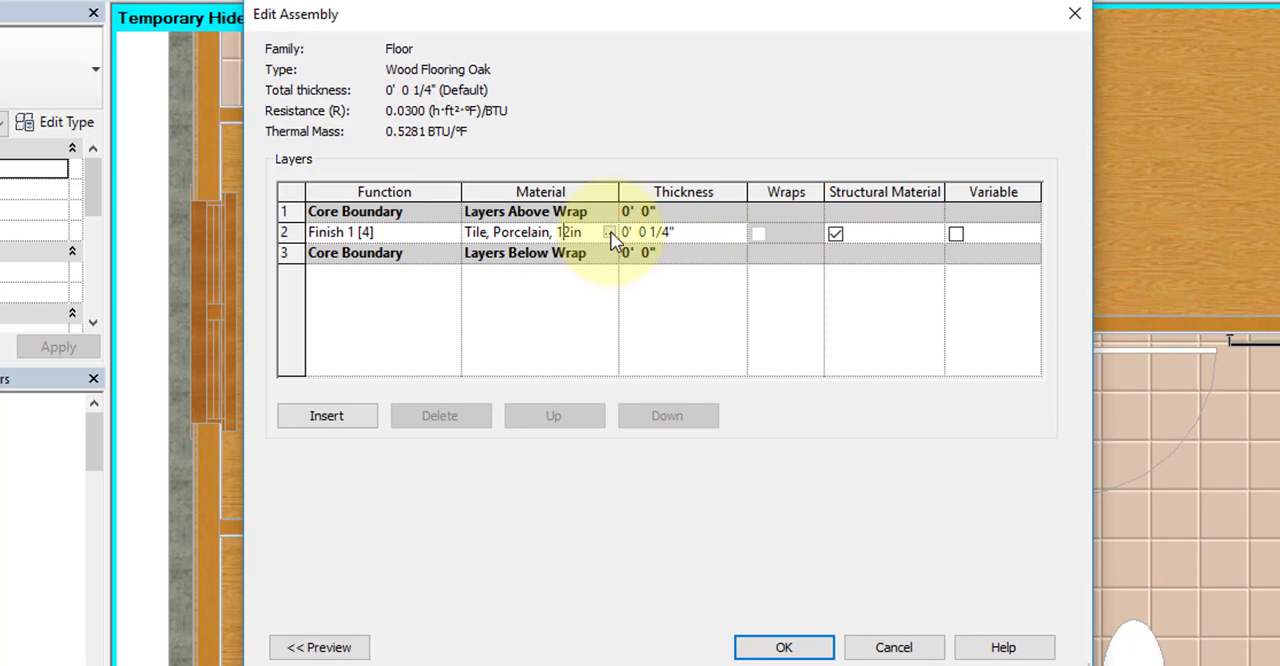
{"action": "left_click", "coordinate": [609, 232]}
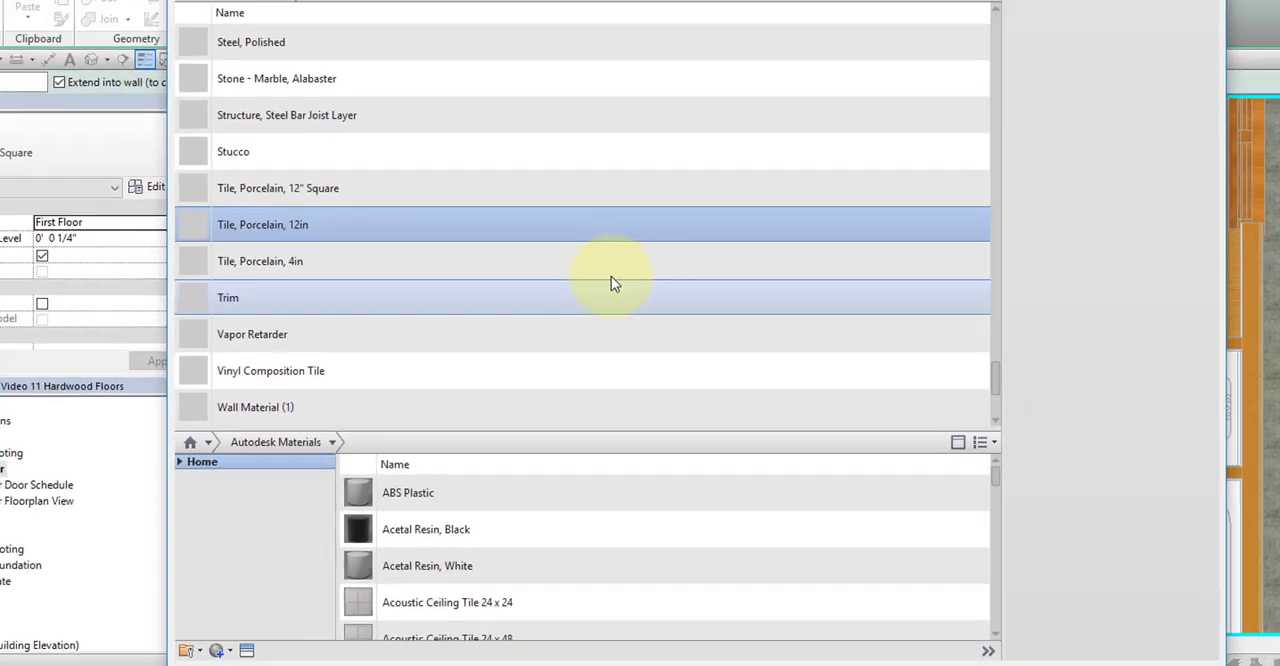
{"action": "left_click", "coordinate": [612, 266]}
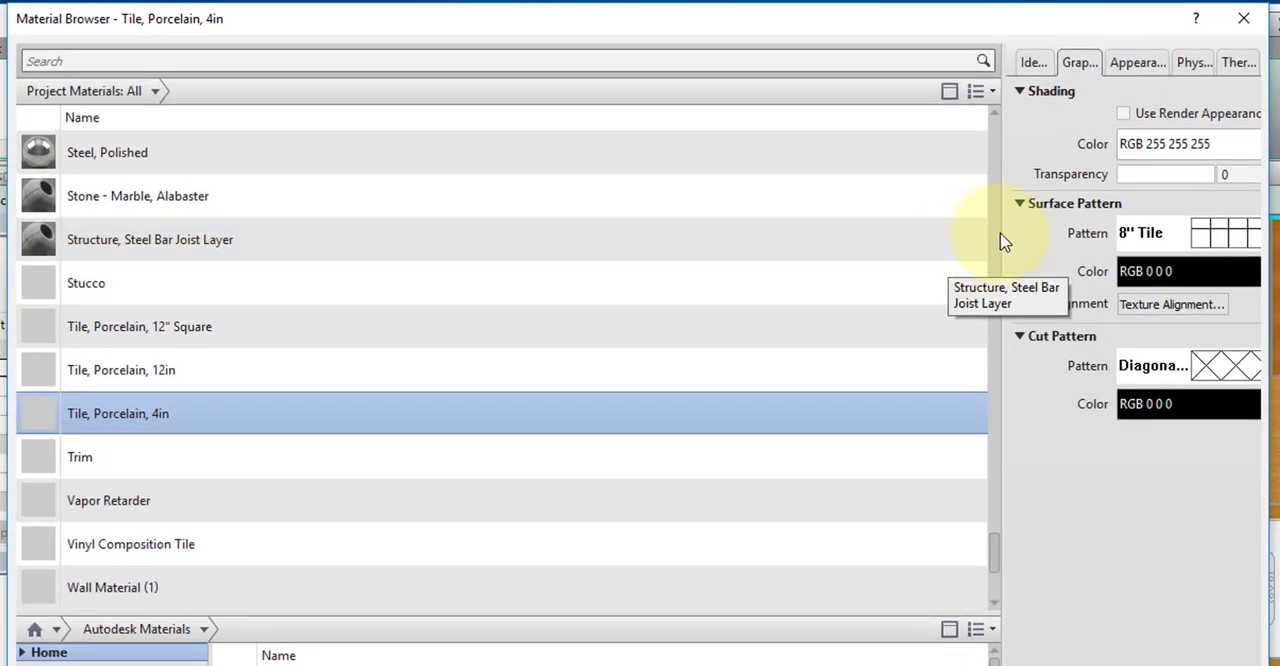
{"action": "left_click_drag", "start_coordinate": [1000, 229], "coordinate": [827, 224]}
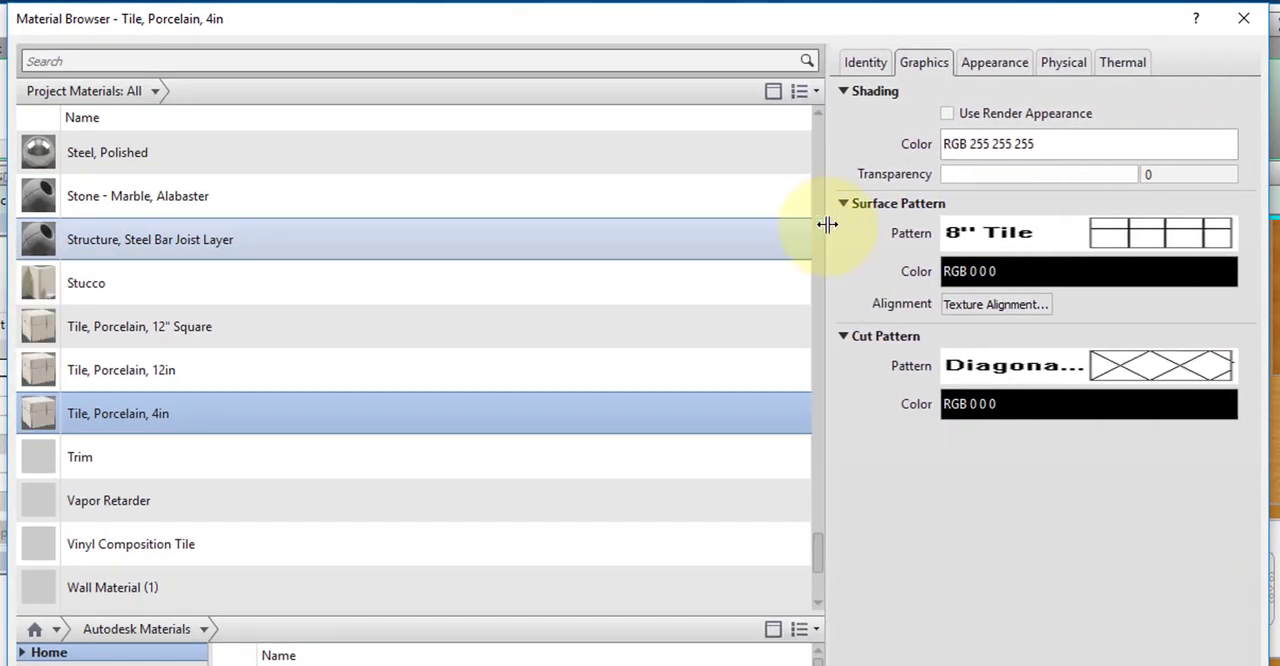
Step: Duplicate the Tile, Porcelain, 12in material and name the copy Wood Flooring Oak
{"action": "left_click", "coordinate": [129, 372]}
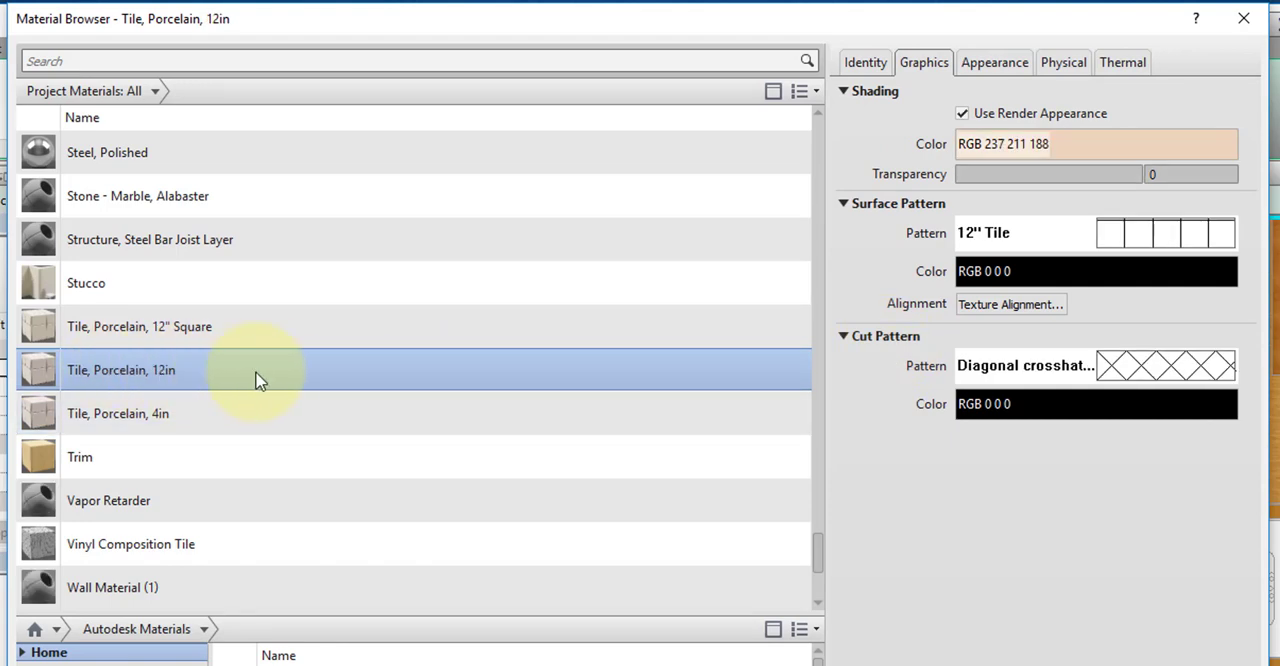
{"action": "right_click", "coordinate": [305, 366]}
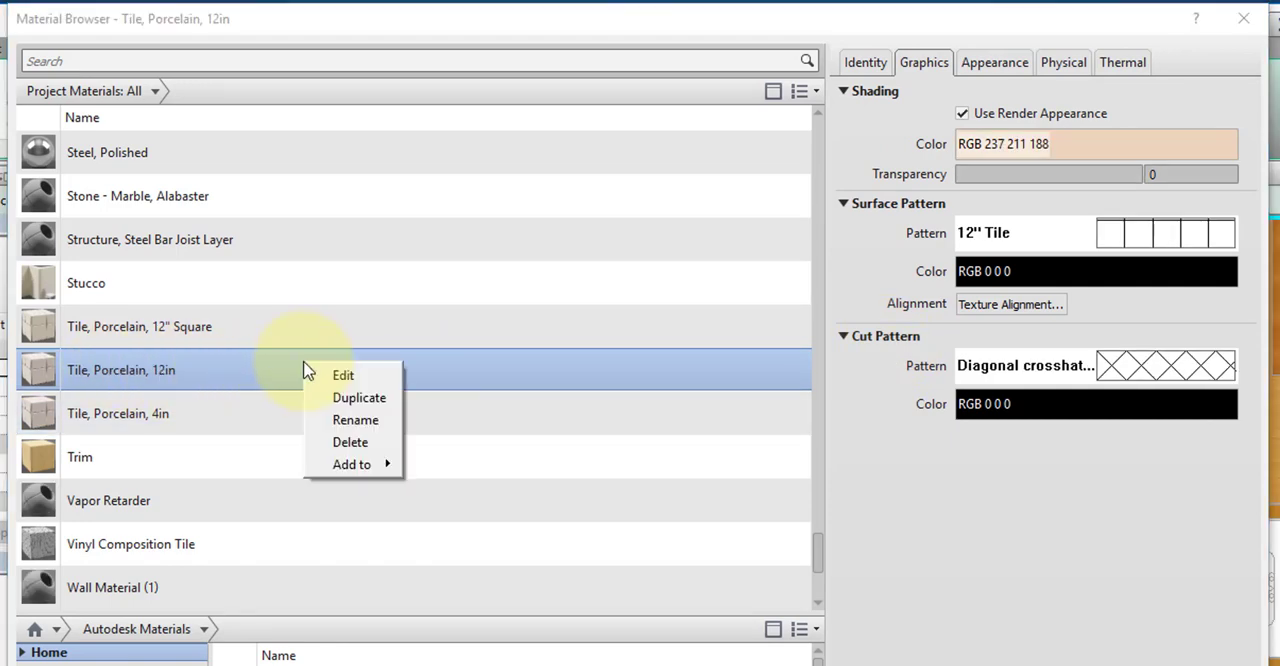
{"action": "left_click", "coordinate": [350, 400]}
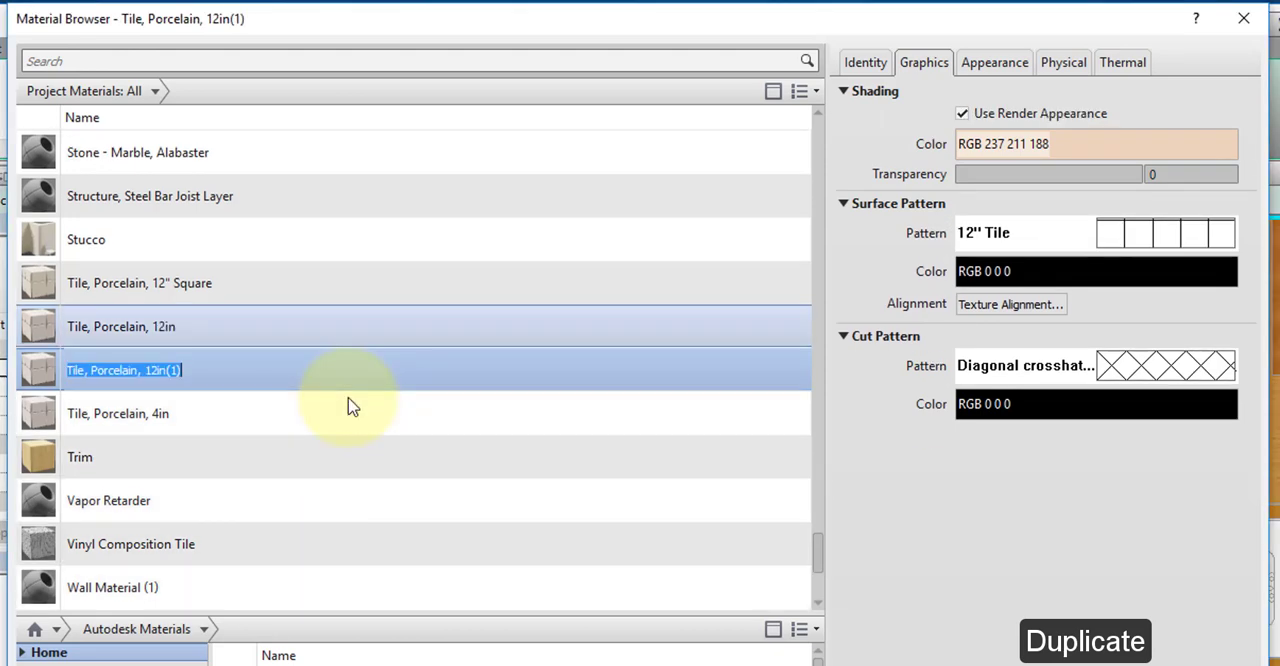
{"action": "left_click", "coordinate": [206, 375]}
{"action": "left_click_drag", "start_coordinate": [206, 375], "coordinate": [68, 375]}
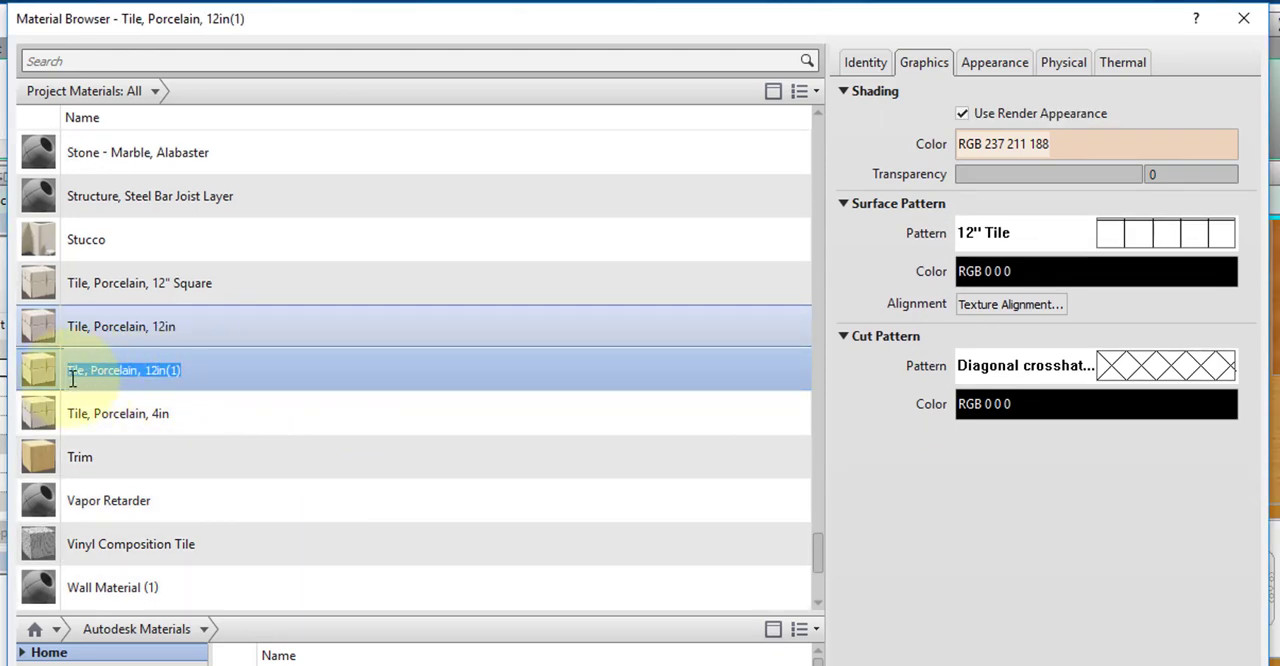
{"action": "type", "text": "Wood Flooring Oak"}
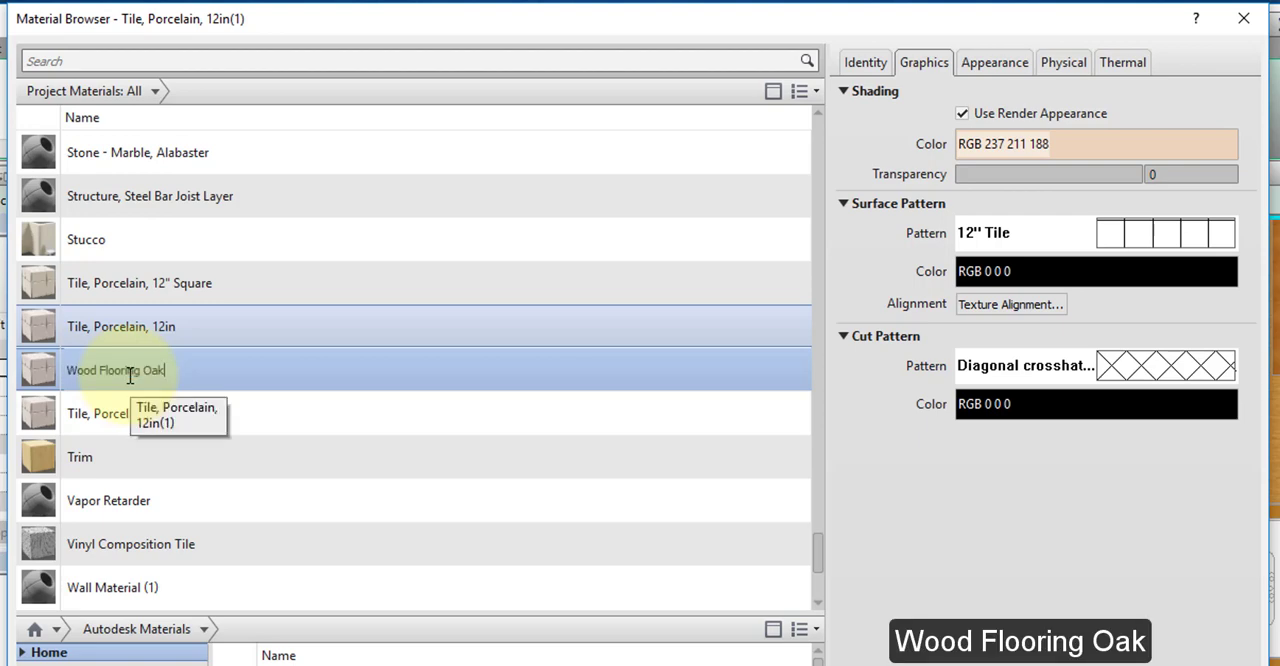
{"action": "key", "text": "Return"}
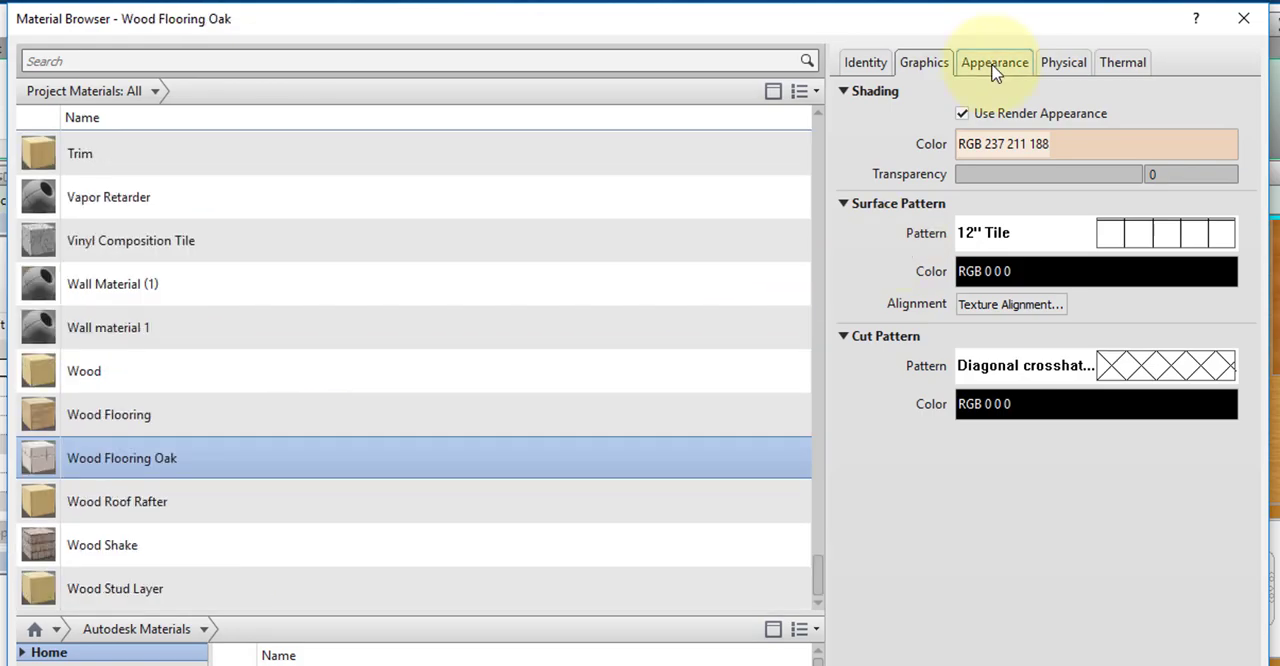
Step: Search the appearance asset library for "honey oak" for the Wood Flooring Oak material
{"action": "left_click", "coordinate": [994, 68]}
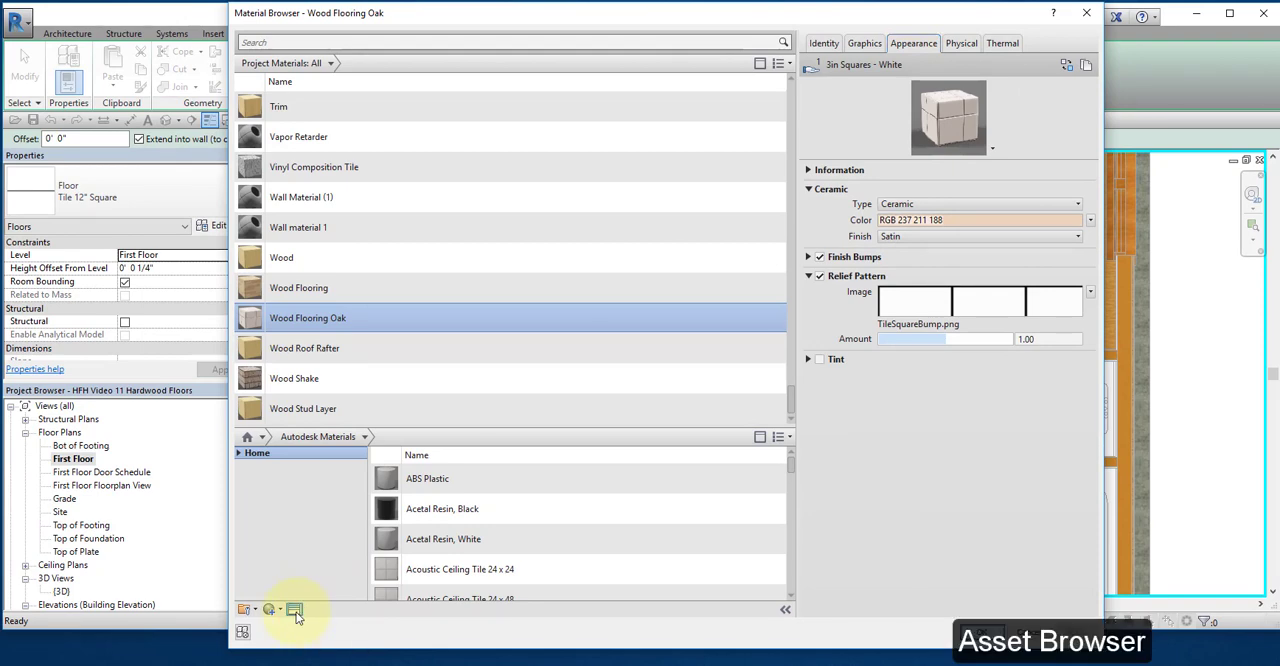
{"action": "left_click", "coordinate": [295, 610]}
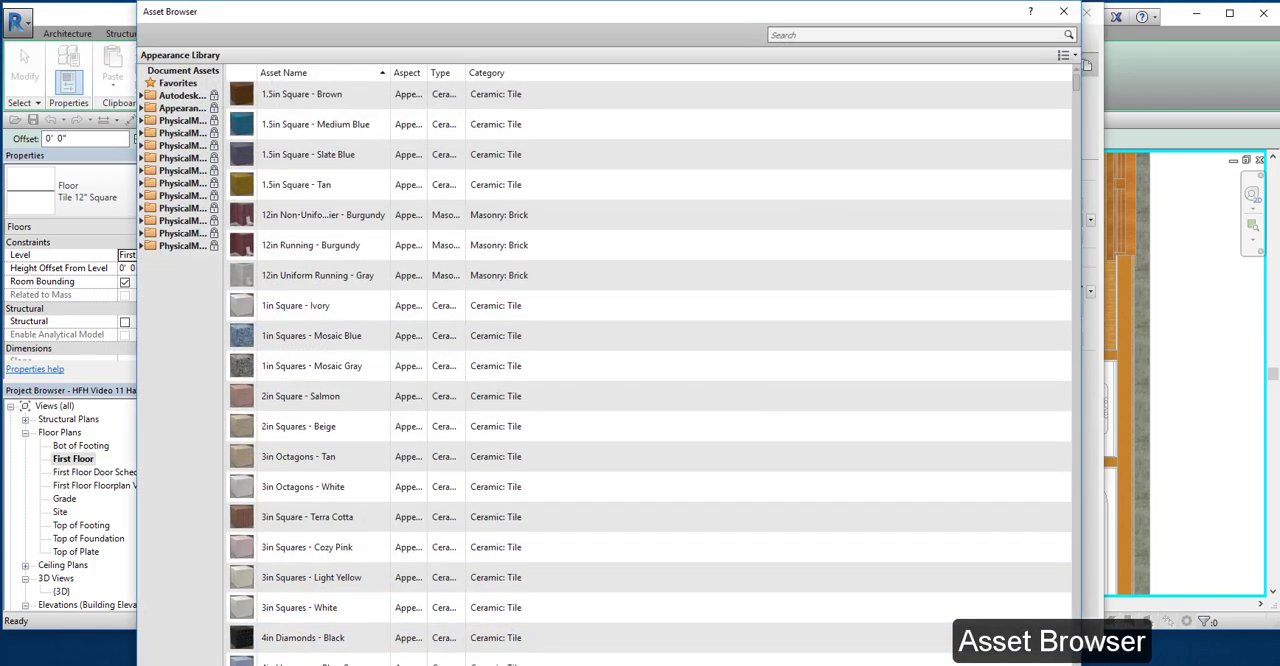
{"action": "mouse_move", "coordinate": [968, 660]}
{"action": "left_mouse_down"}
{"action": "mouse_move", "coordinate": [969, 592]}
{"action": "mouse_move", "coordinate": [954, 648]}
{"action": "left_mouse_up"}
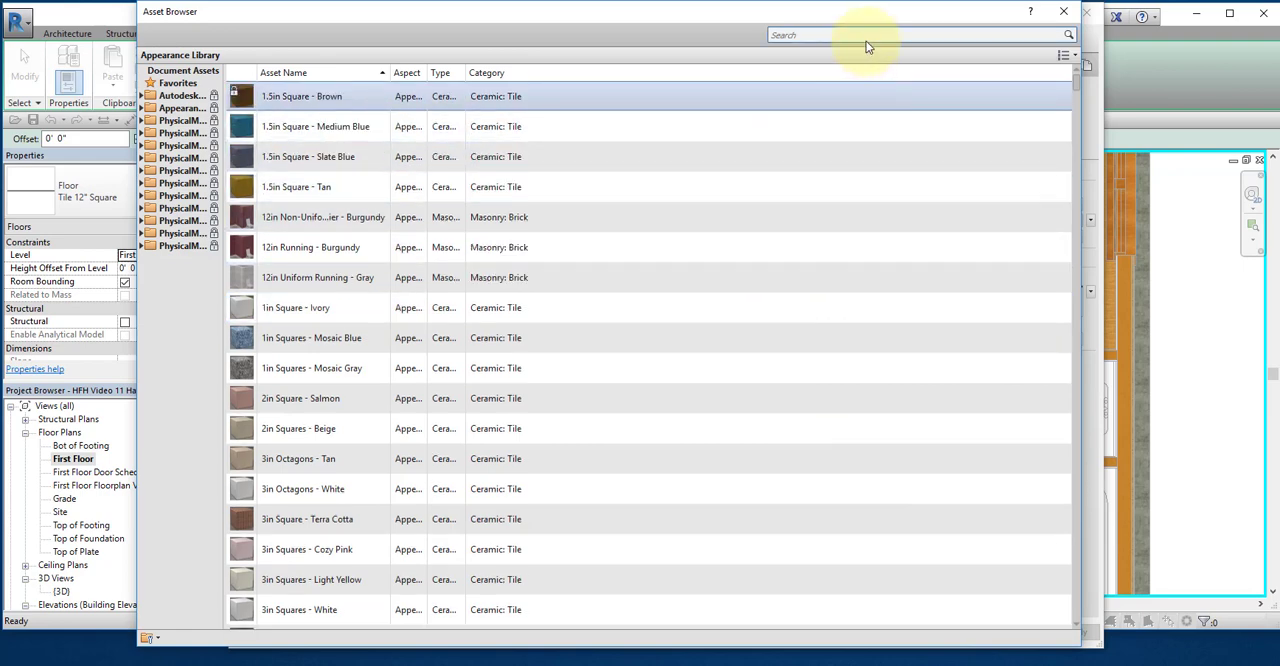
{"action": "left_click", "coordinate": [867, 40]}
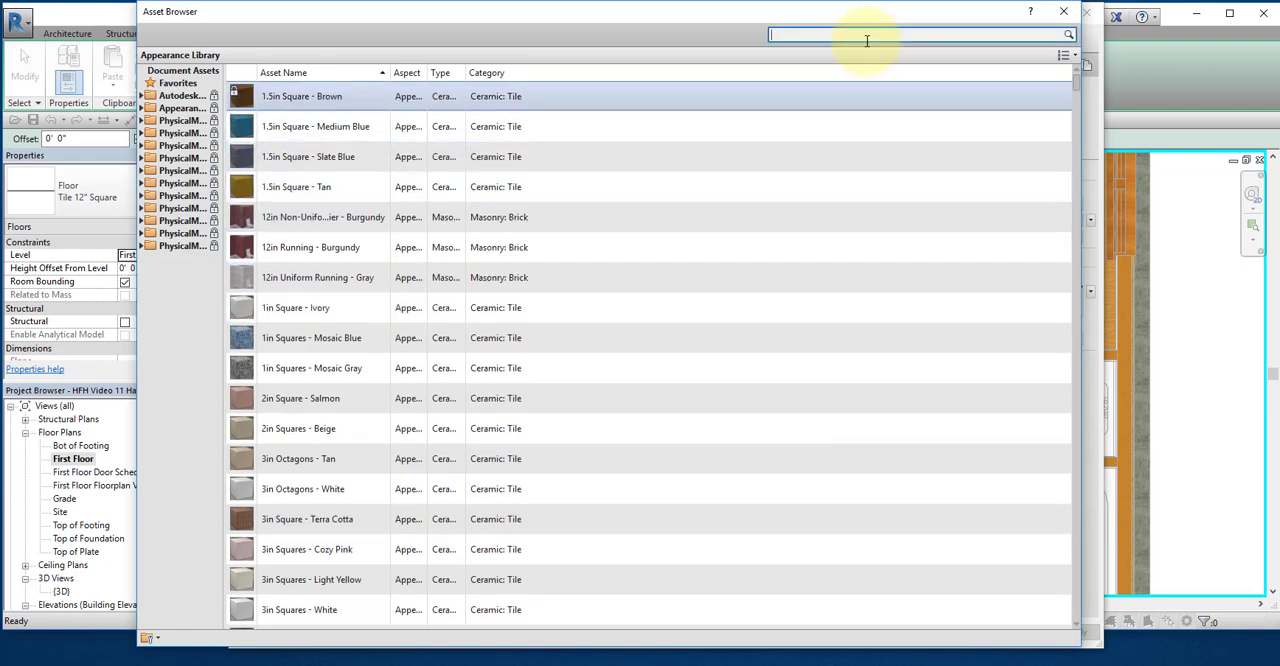
{"action": "type", "text": "ho"}
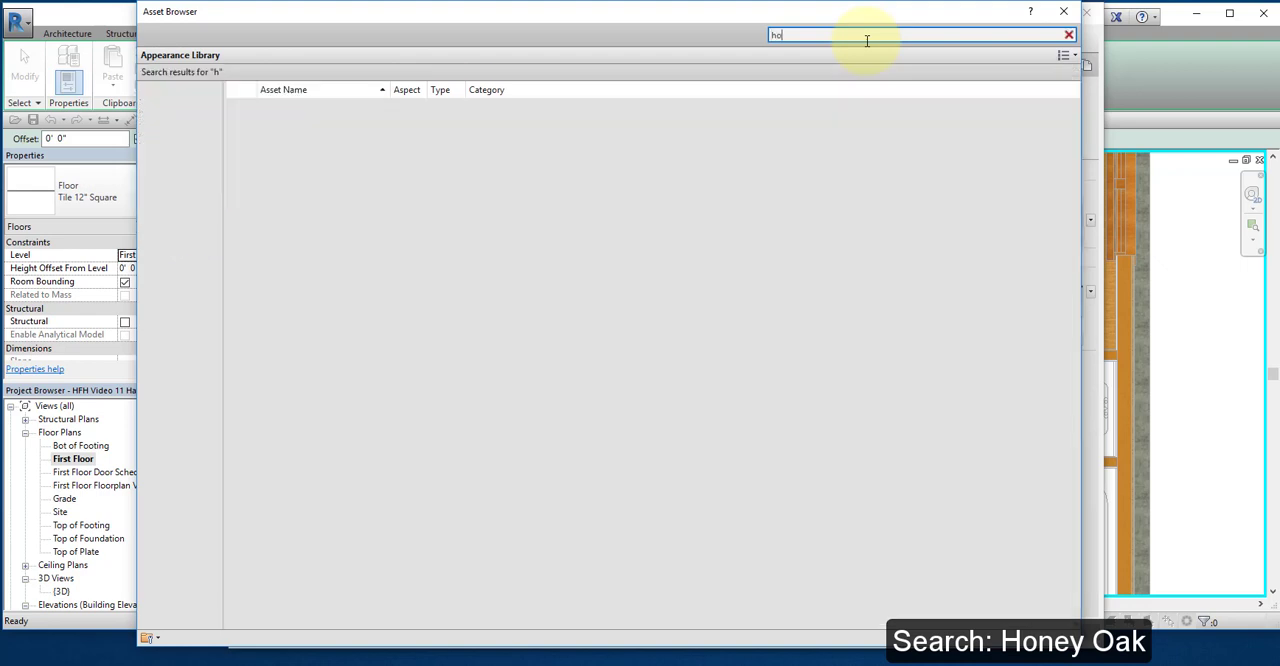
{"action": "type", "text": "ney oak"}
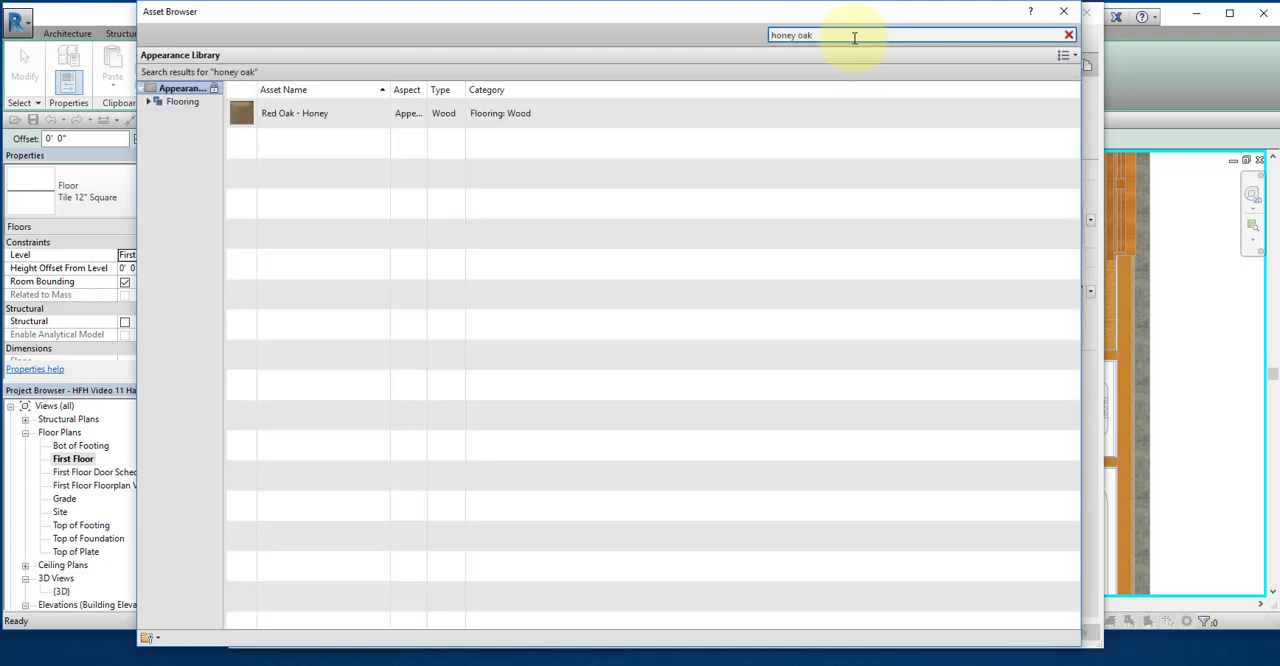
Step: Replace the Wood Flooring Oak material's appearance with the Red Oak - Honey asset and close the asset library
{"action": "left_click_drag", "start_coordinate": [719, 9], "coordinate": [575, 15]}
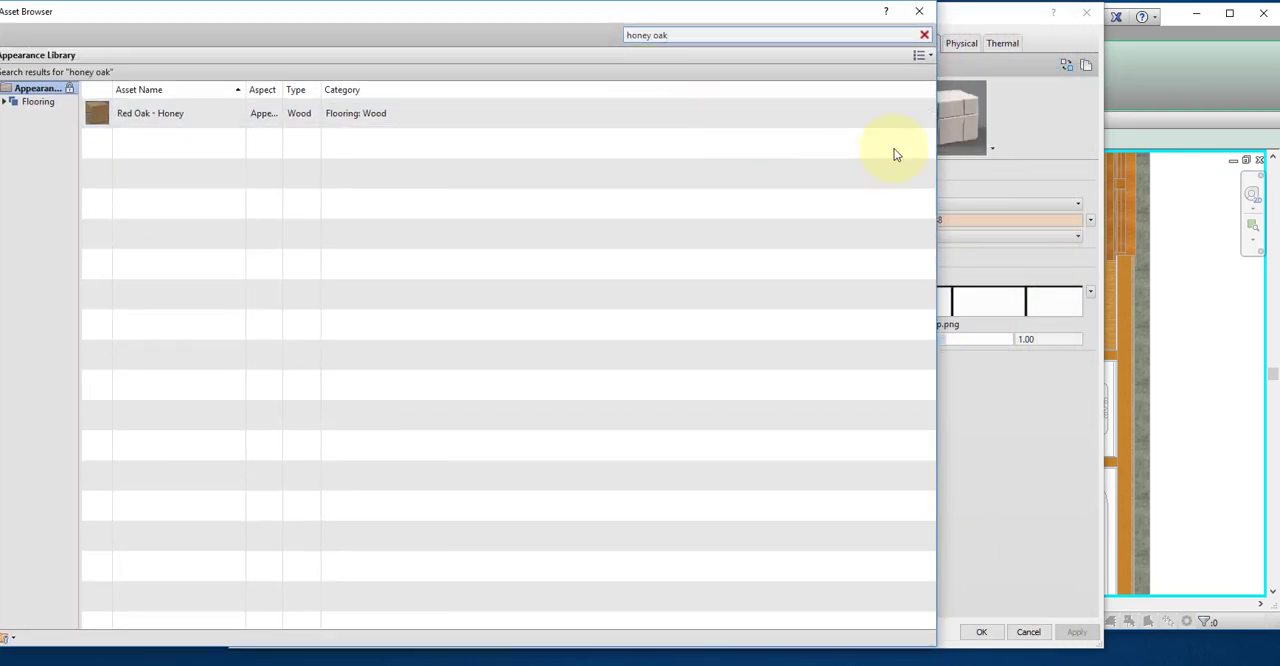
{"action": "left_click_drag", "start_coordinate": [936, 138], "coordinate": [748, 143]}
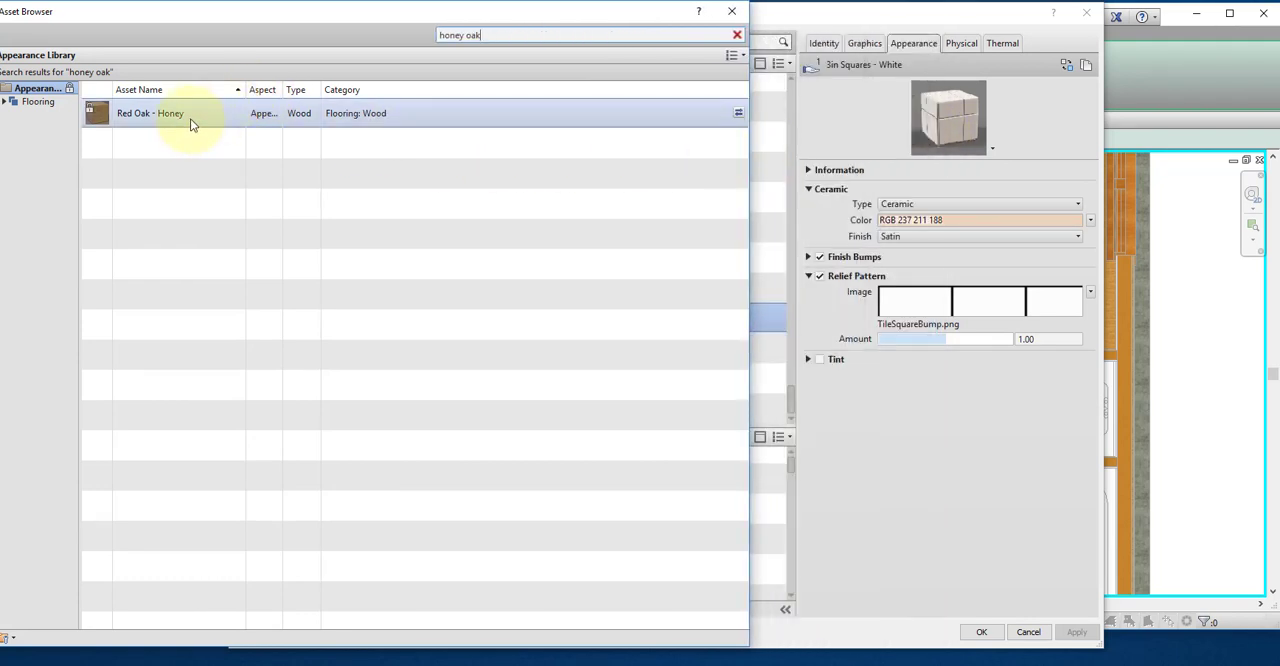
{"action": "left_click", "coordinate": [737, 116]}
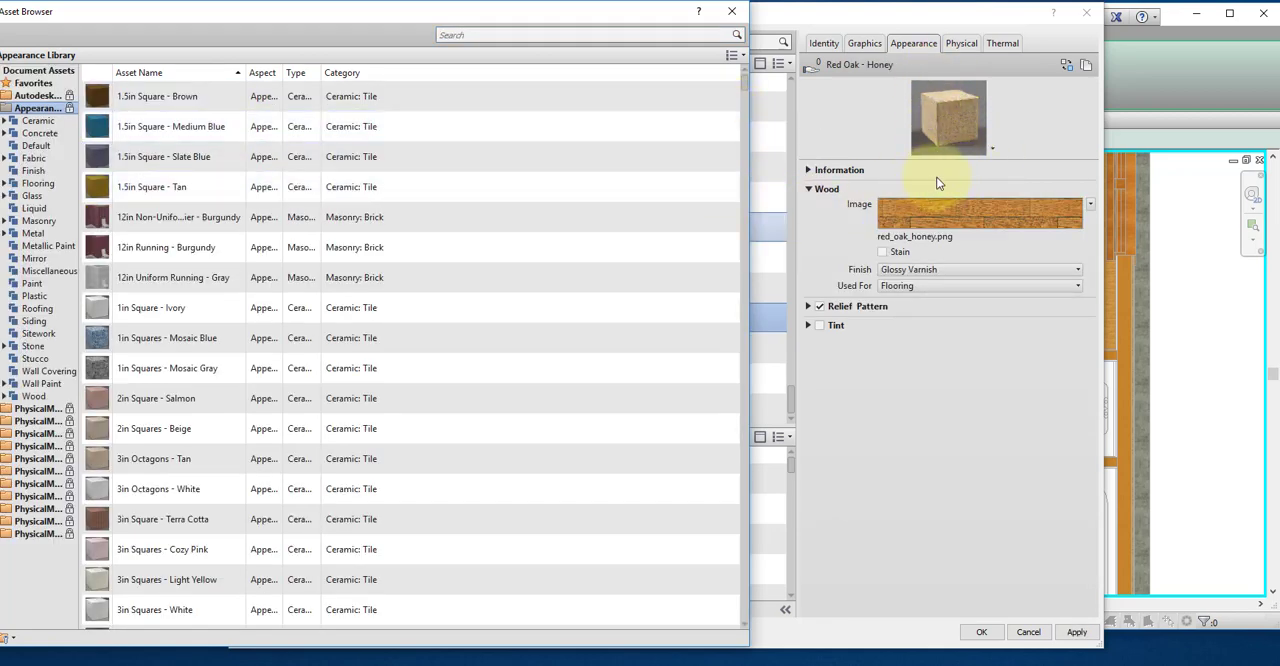
{"action": "left_click", "coordinate": [738, 16]}
{"action": "left_click", "coordinate": [587, 316]}
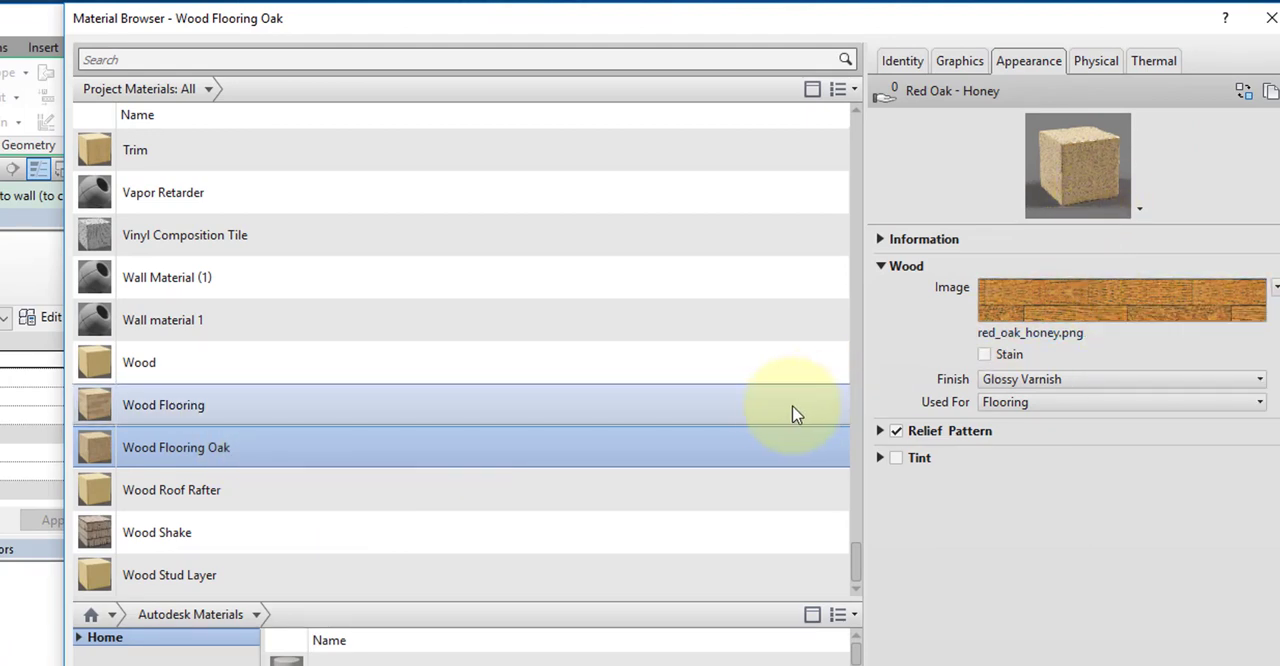
Step: Set the material's identity description to Wood Flooring Oak
{"action": "left_click", "coordinate": [910, 63]}
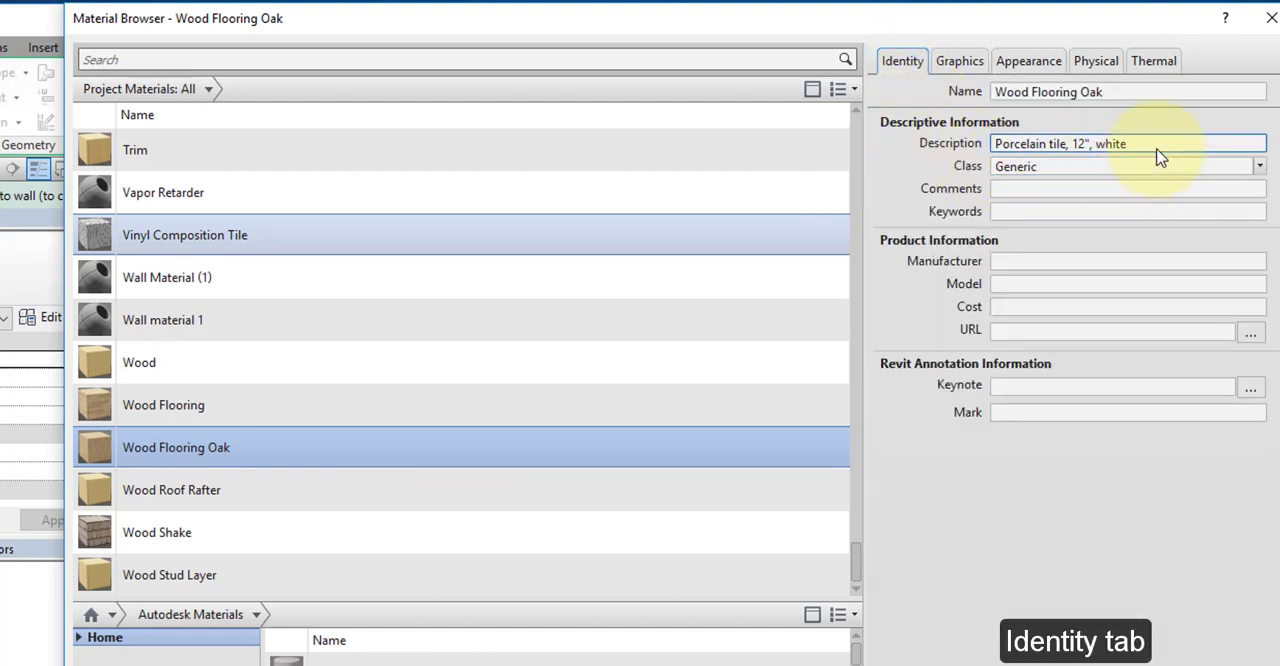
{"action": "left_click", "coordinate": [1078, 150]}
{"action": "left_click_drag", "start_coordinate": [1168, 155], "coordinate": [939, 147]}
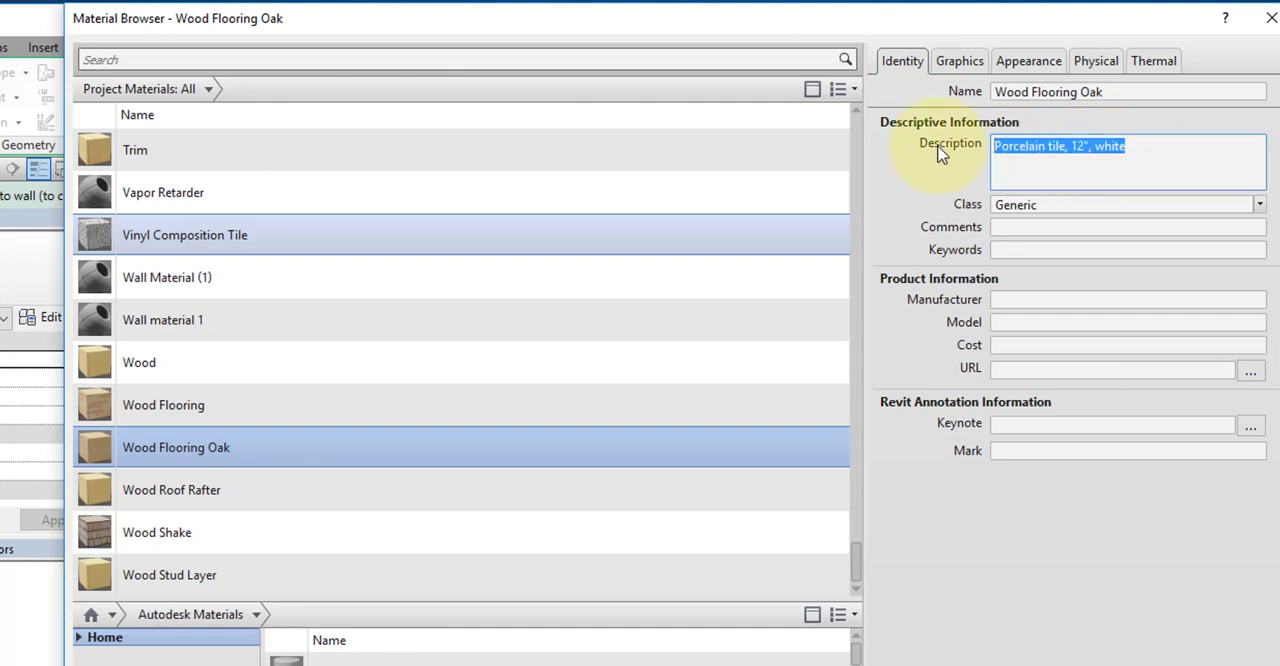
{"action": "type", "text": "Wood Flooring Oak"}
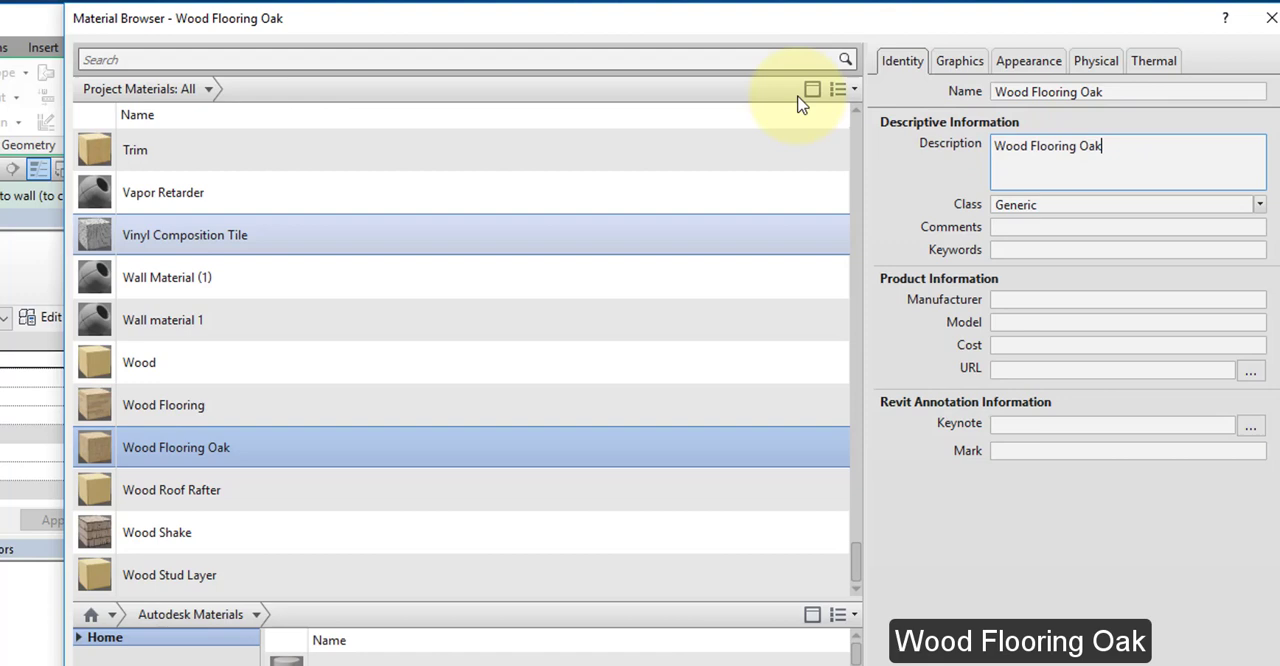
Step: Set the Wood Flooring Oak material's surface pattern to the Wood Board model pattern
{"action": "scroll", "coordinate": [785, 170], "scroll_direction": "up", "scroll_amount": 1}
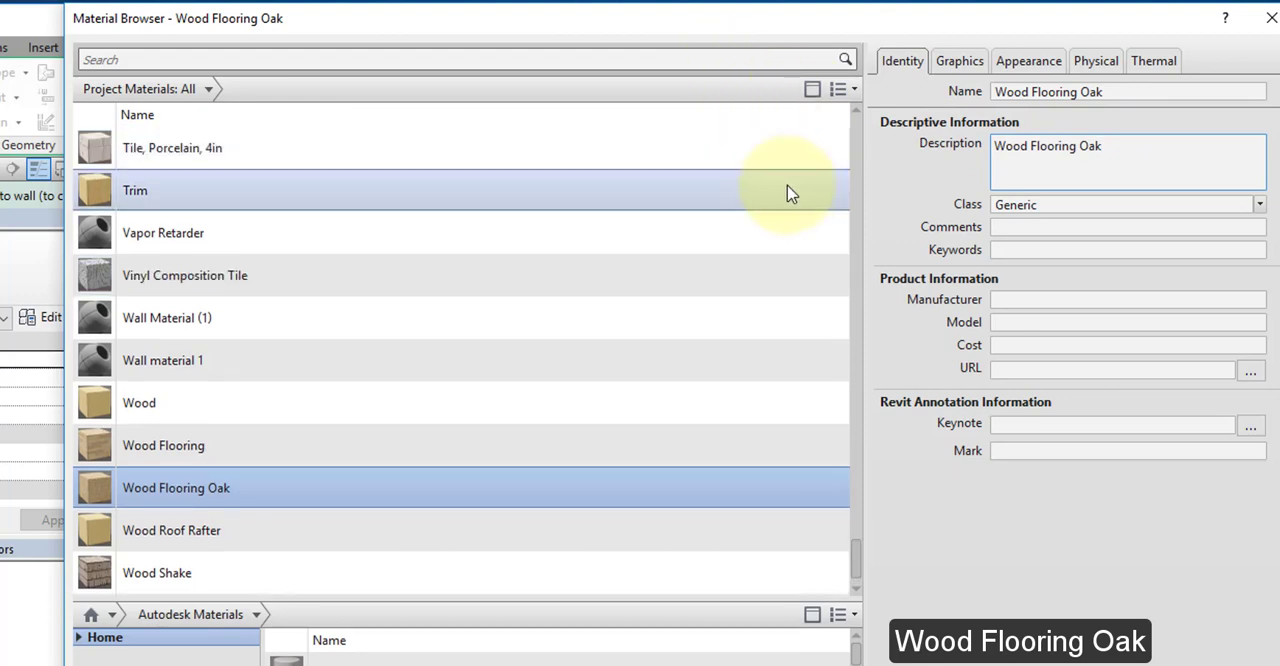
{"action": "left_click", "coordinate": [962, 63]}
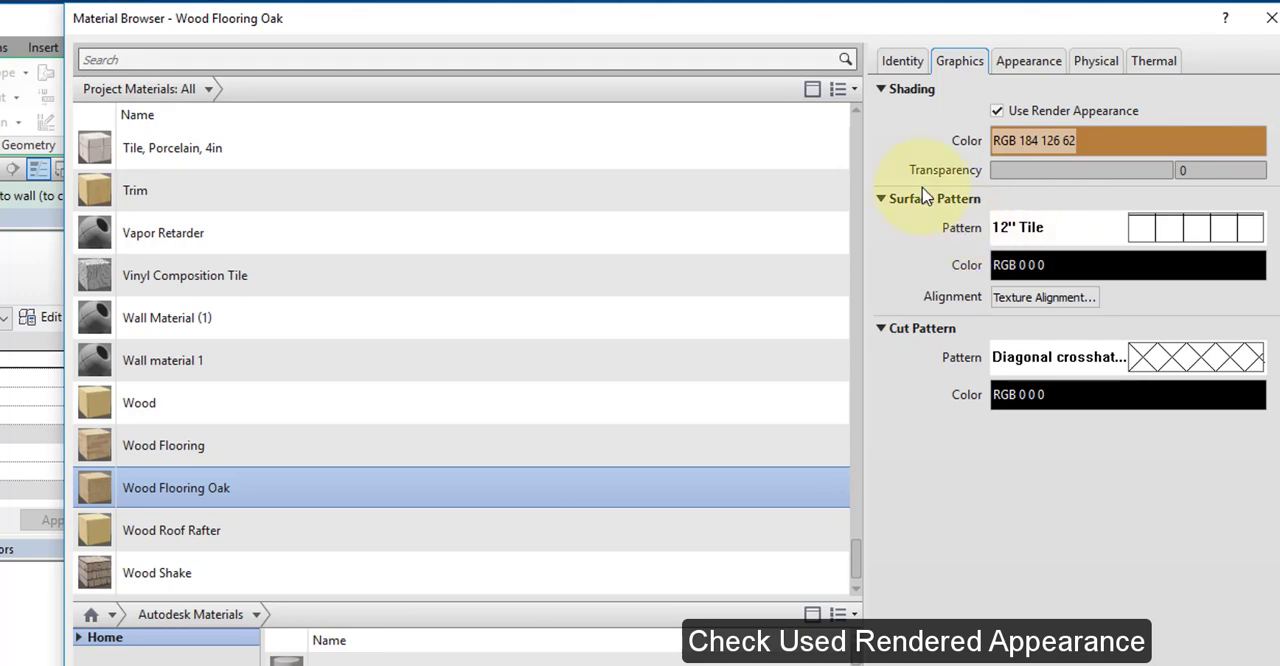
{"action": "left_click", "coordinate": [1040, 232]}
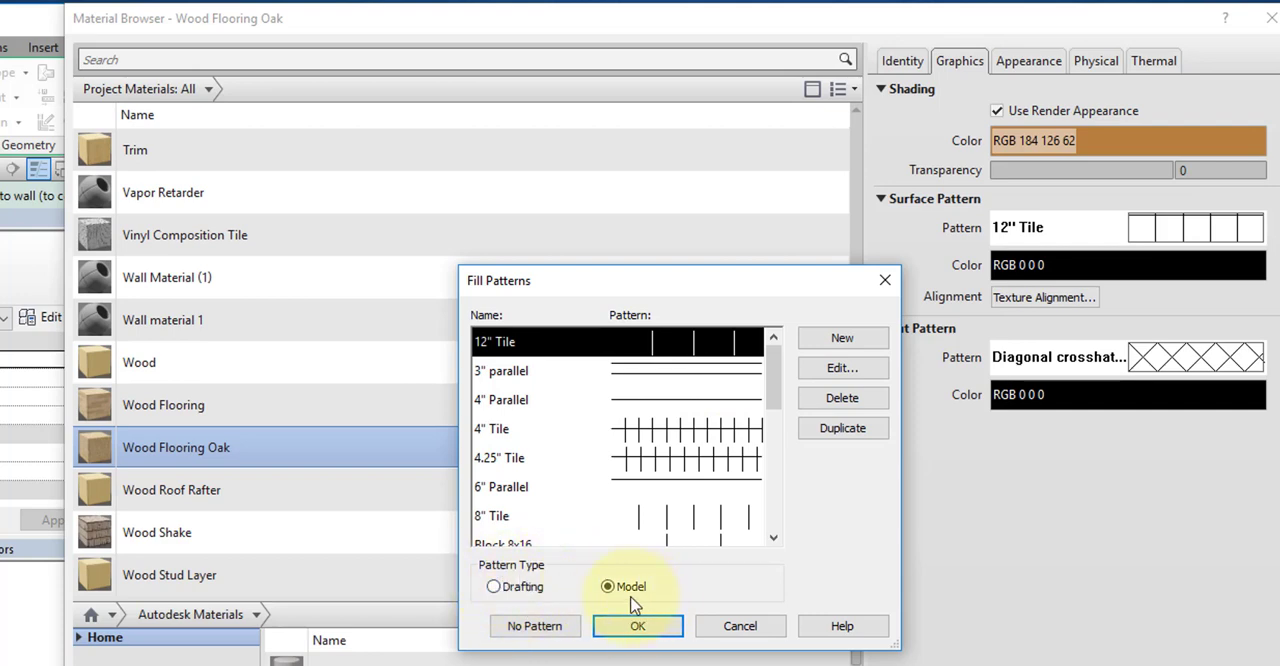
{"action": "left_click_drag", "start_coordinate": [779, 401], "coordinate": [778, 522]}
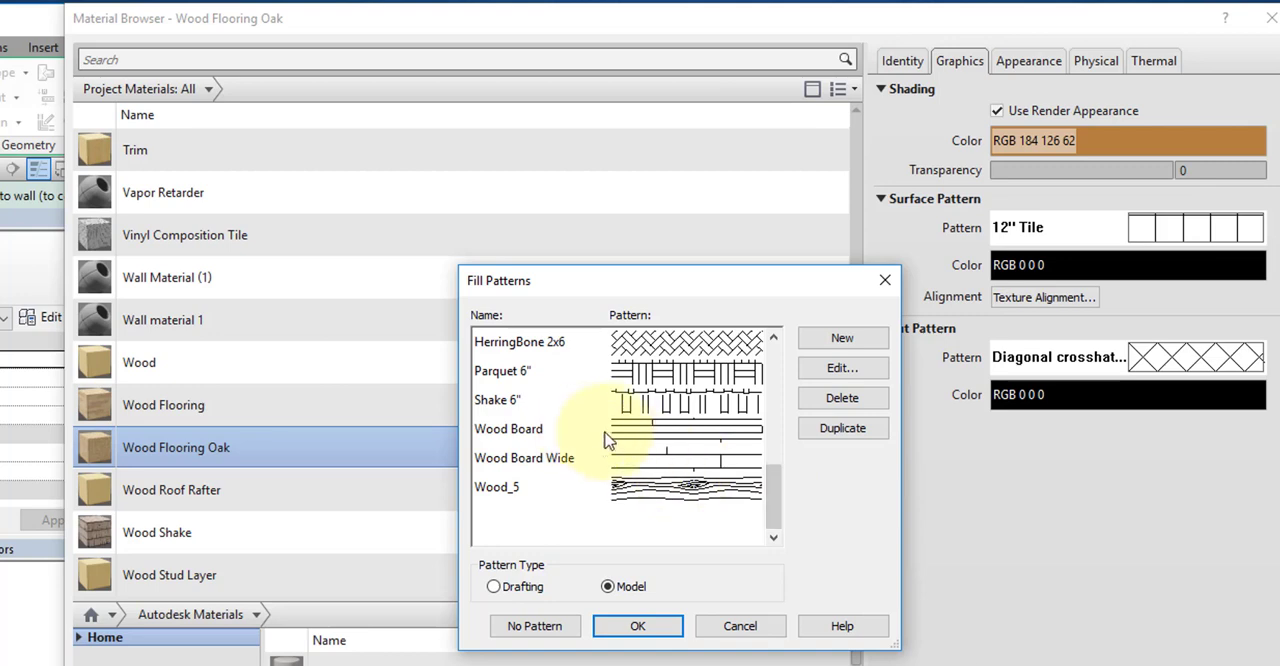
{"action": "left_click", "coordinate": [541, 430]}
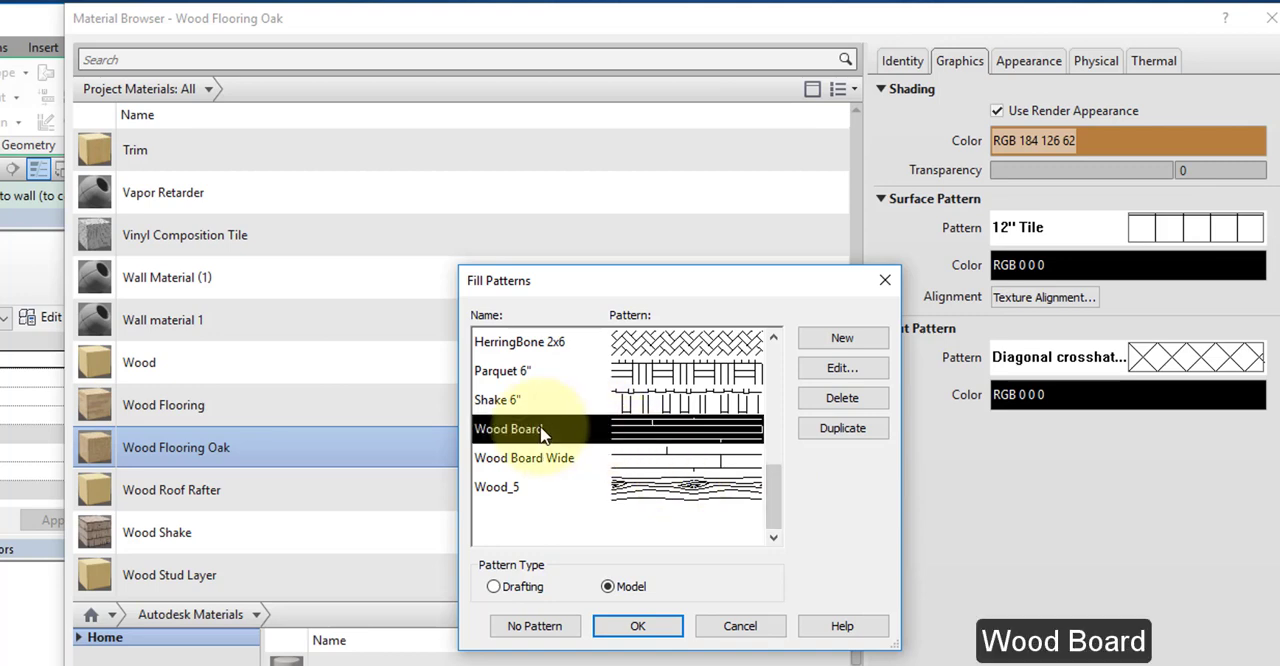
{"action": "left_click", "coordinate": [638, 630]}
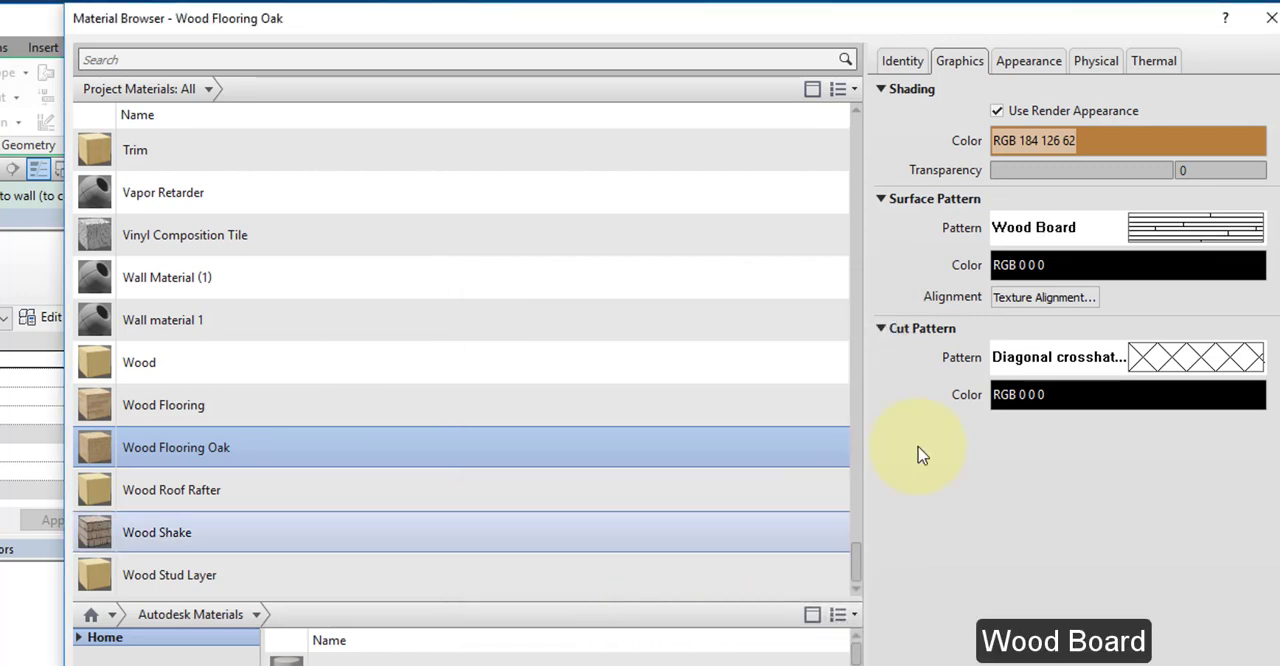
Step: Unlink the red_oak_honey.png texture's sample width and height, set the width to 6'-0", and finish editing the texture
{"action": "left_click", "coordinate": [1033, 62]}
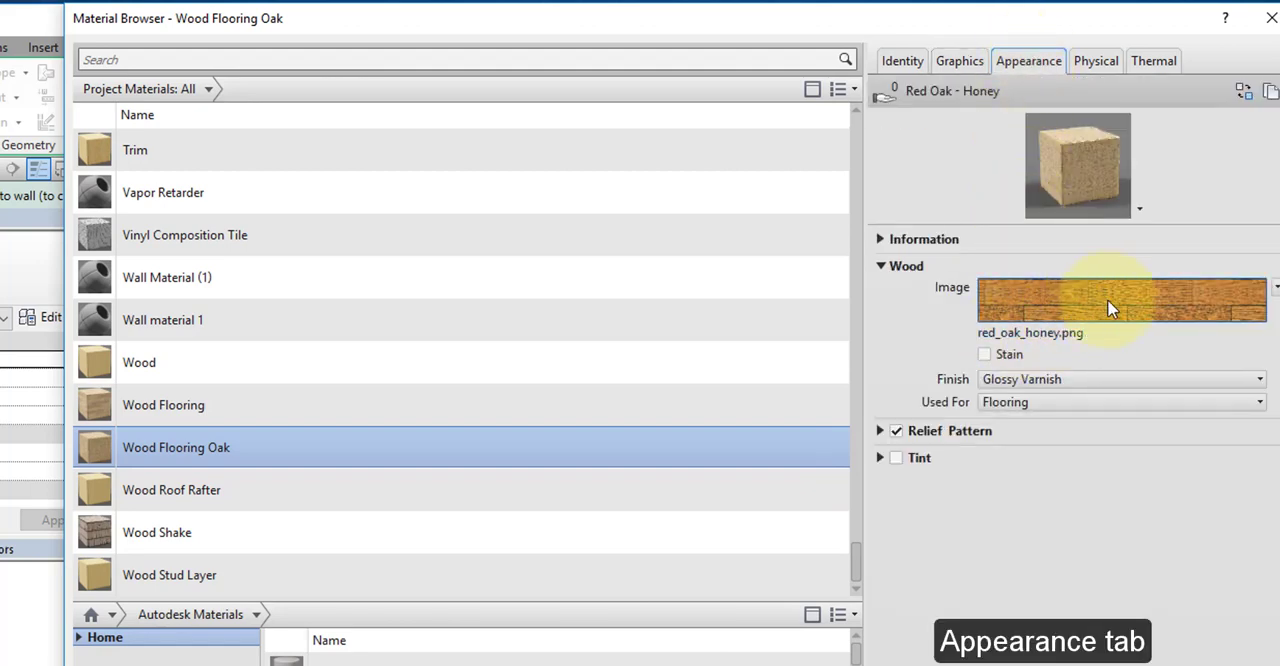
{"action": "mouse_move", "coordinate": [1069, 306]}
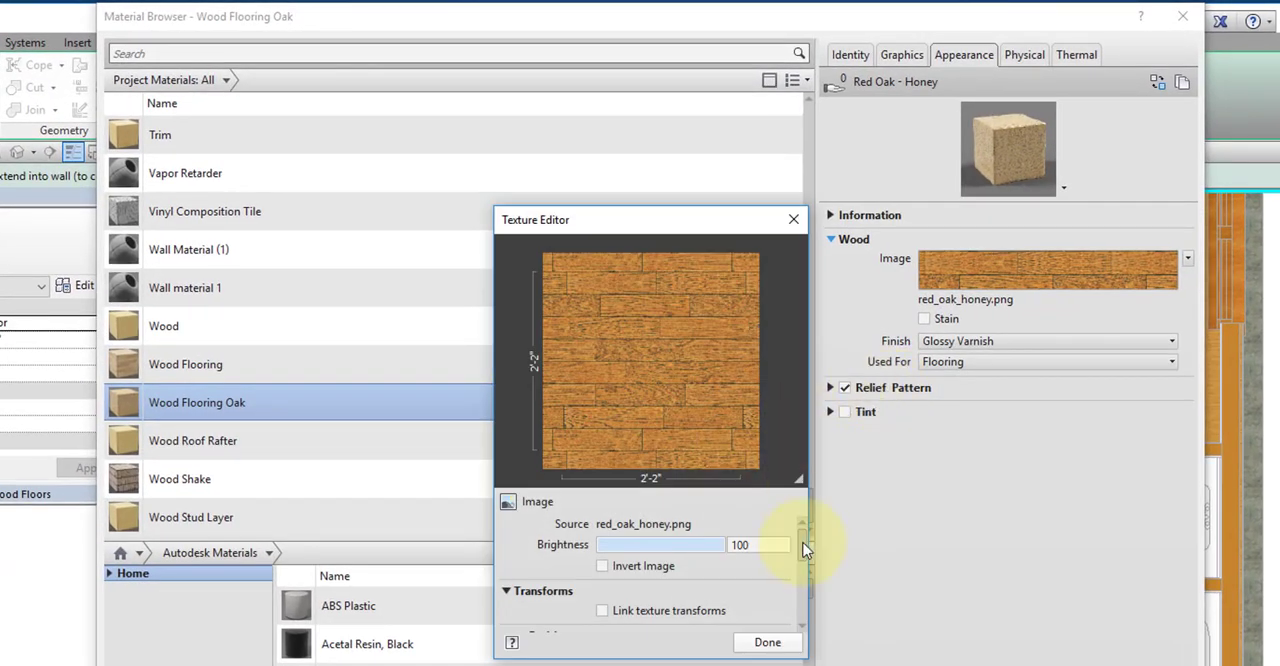
{"action": "left_click_drag", "start_coordinate": [808, 548], "coordinate": [806, 592]}
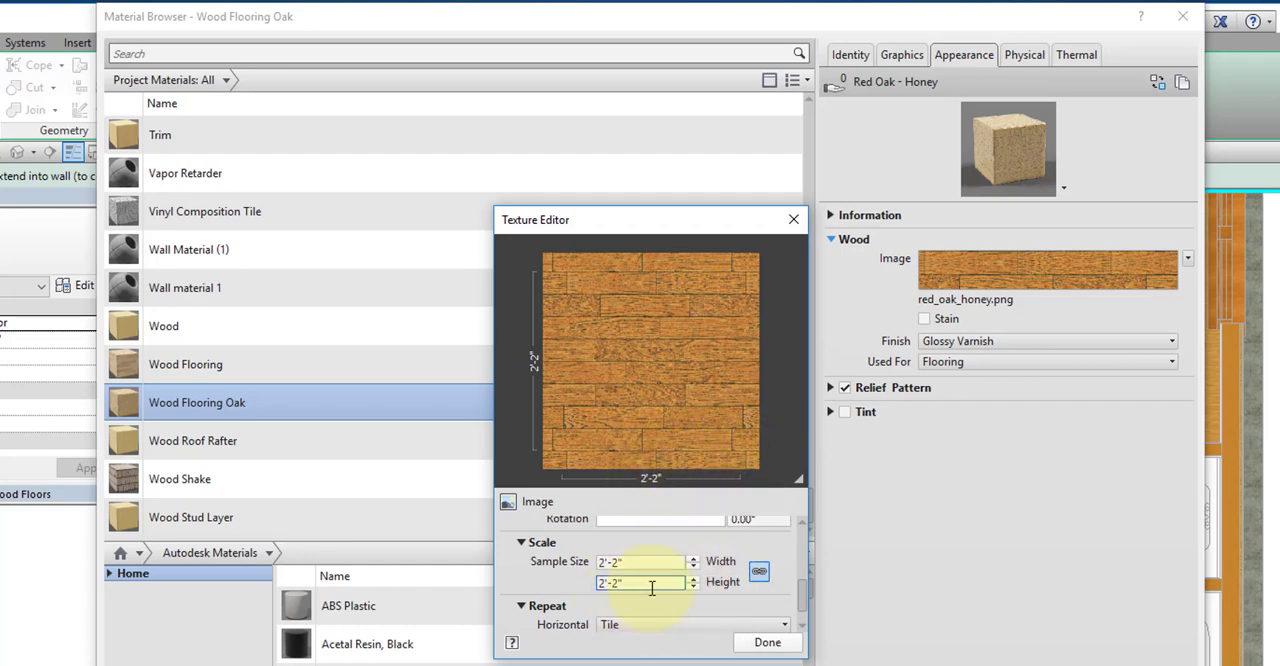
{"action": "left_click", "coordinate": [757, 570]}
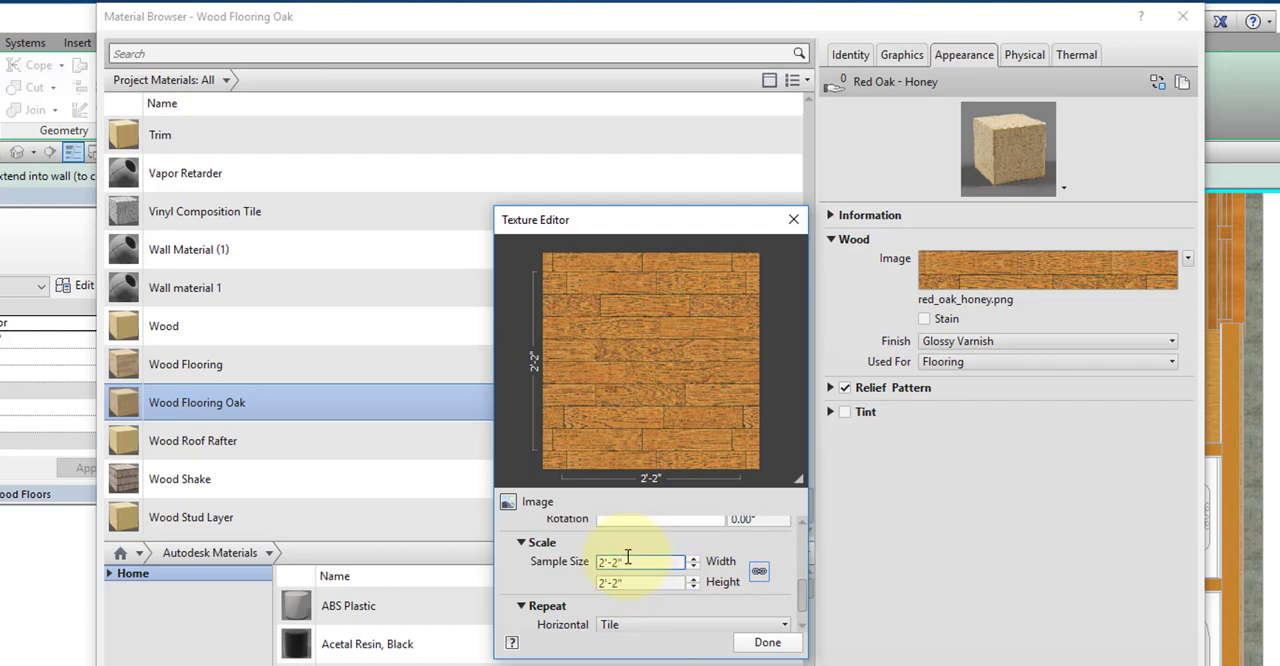
{"action": "left_click_drag", "start_coordinate": [630, 561], "coordinate": [578, 561]}
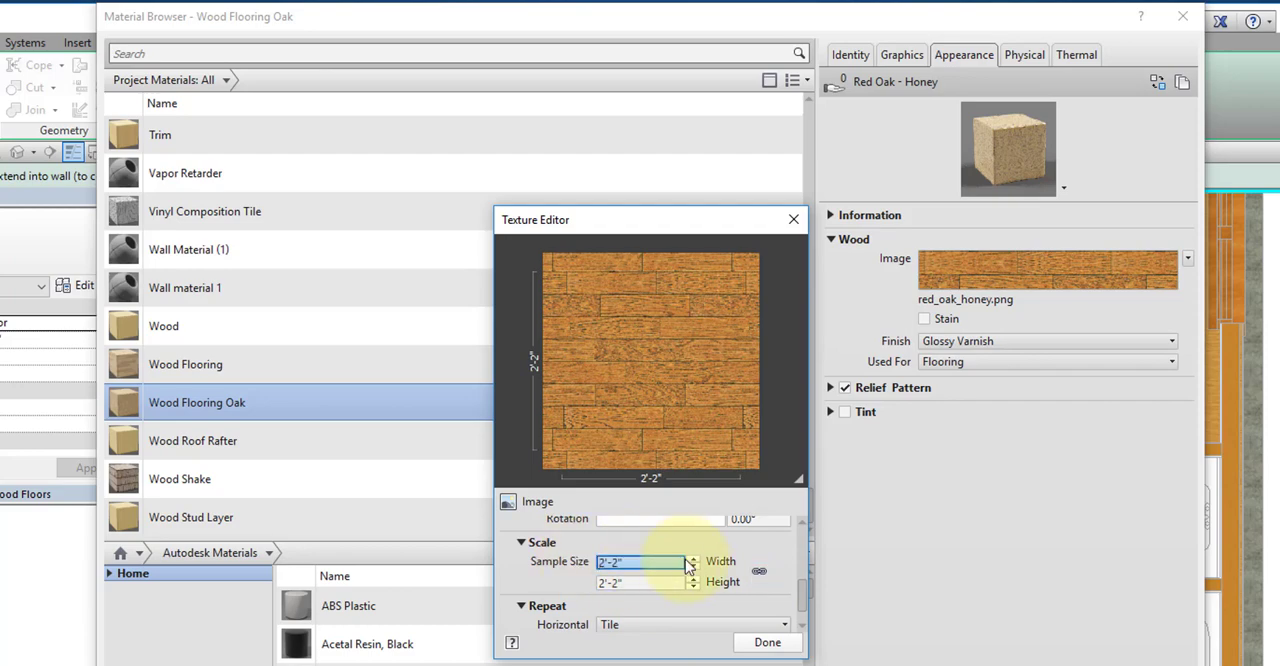
{"action": "type", "text": "6'"}
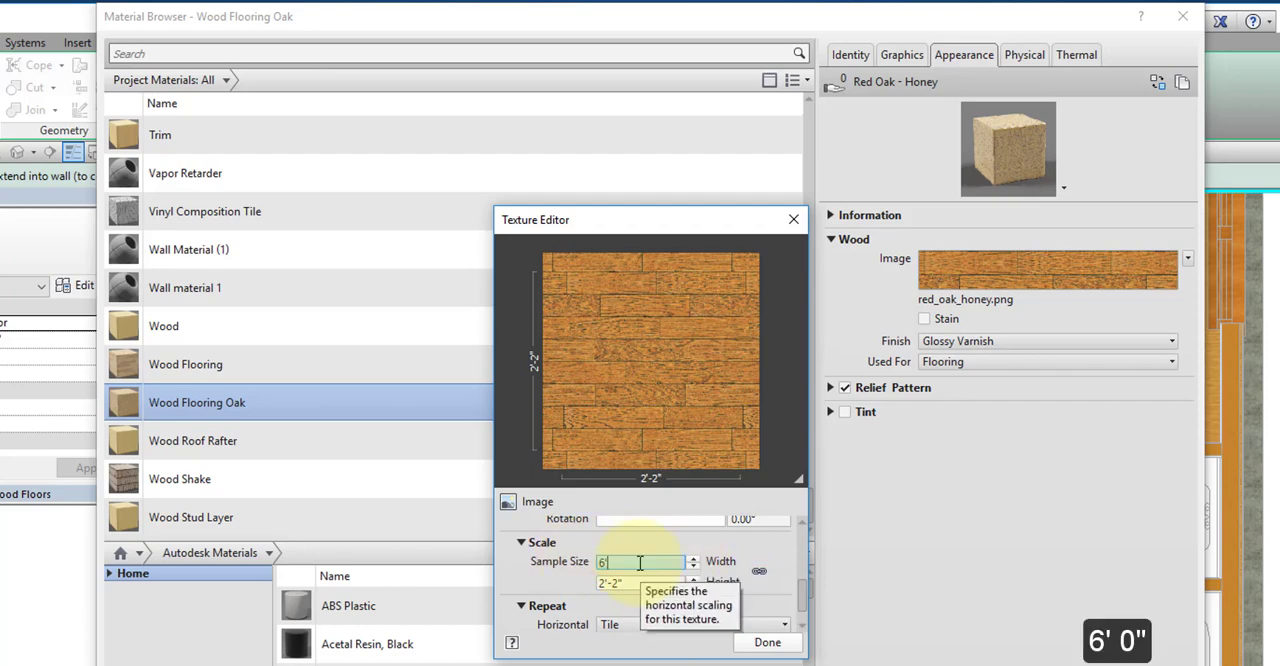
{"action": "key", "text": "Return"}
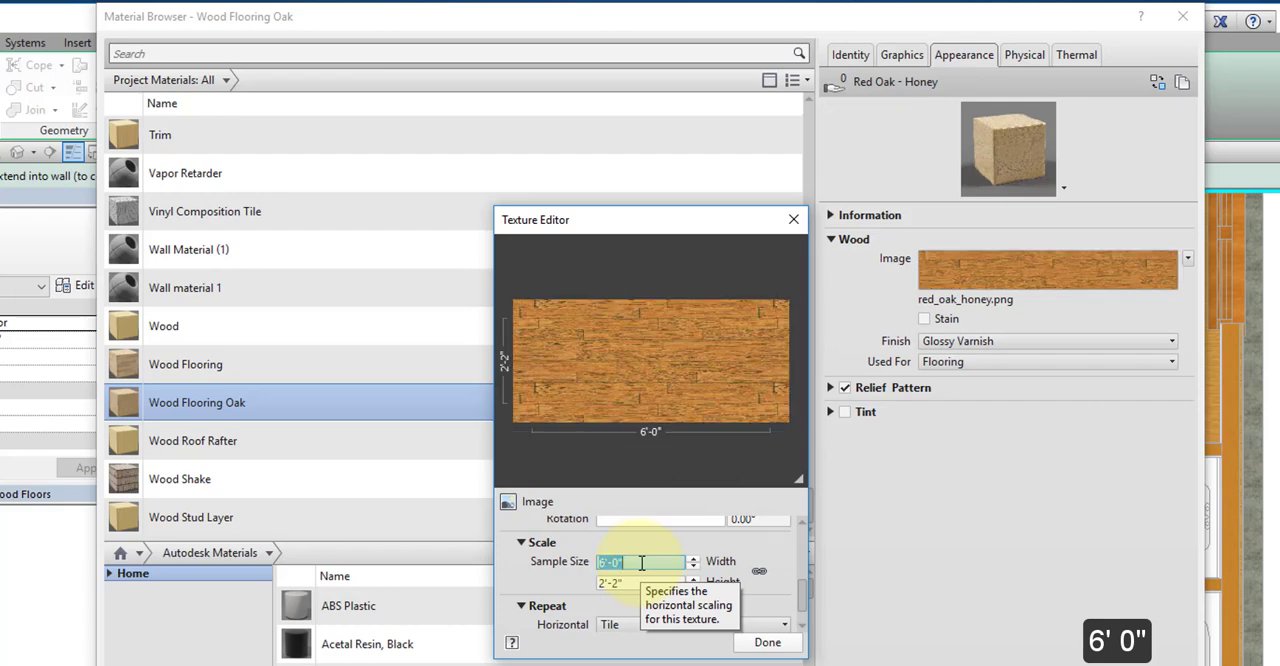
{"action": "left_click", "coordinate": [768, 643]}
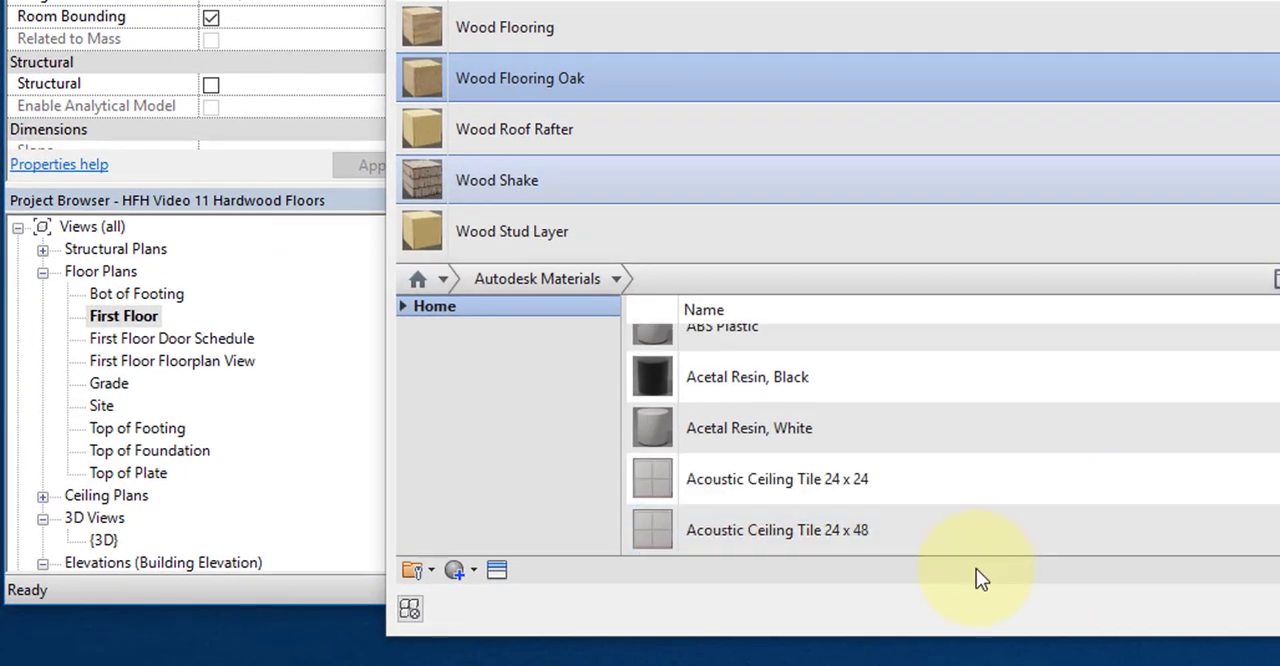
Step: Create a new user material library named Your Name in the Documents folder
{"action": "left_click", "coordinate": [422, 572]}
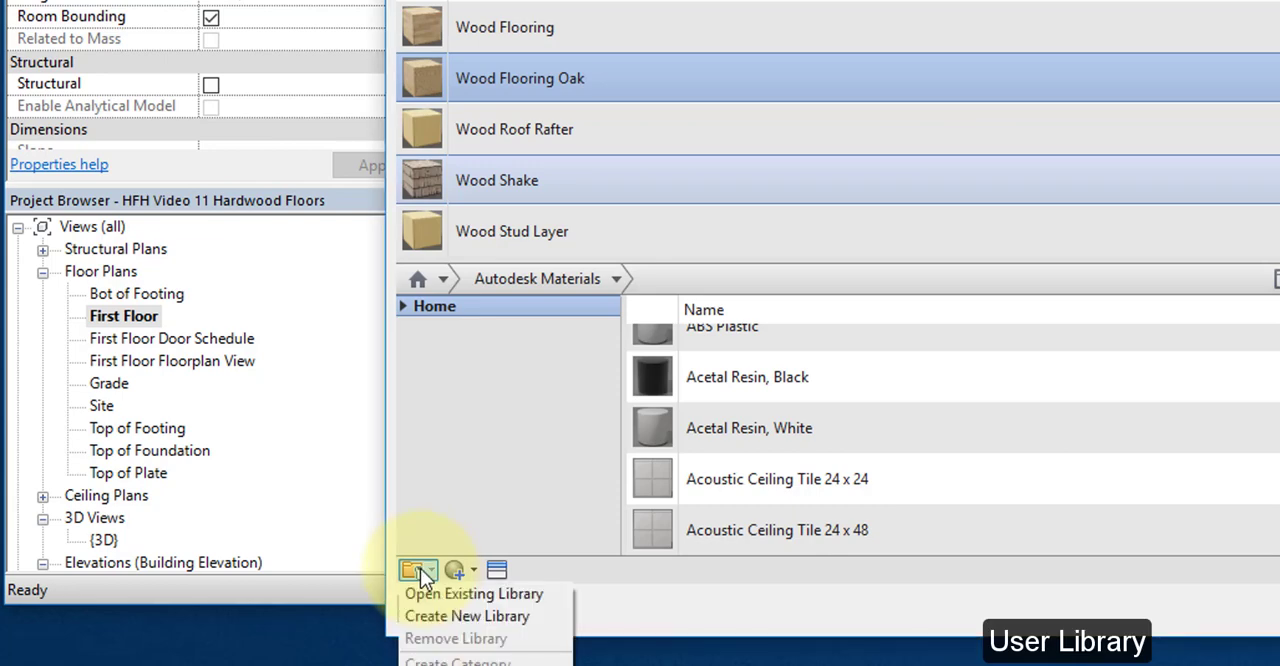
{"action": "left_click", "coordinate": [480, 618]}
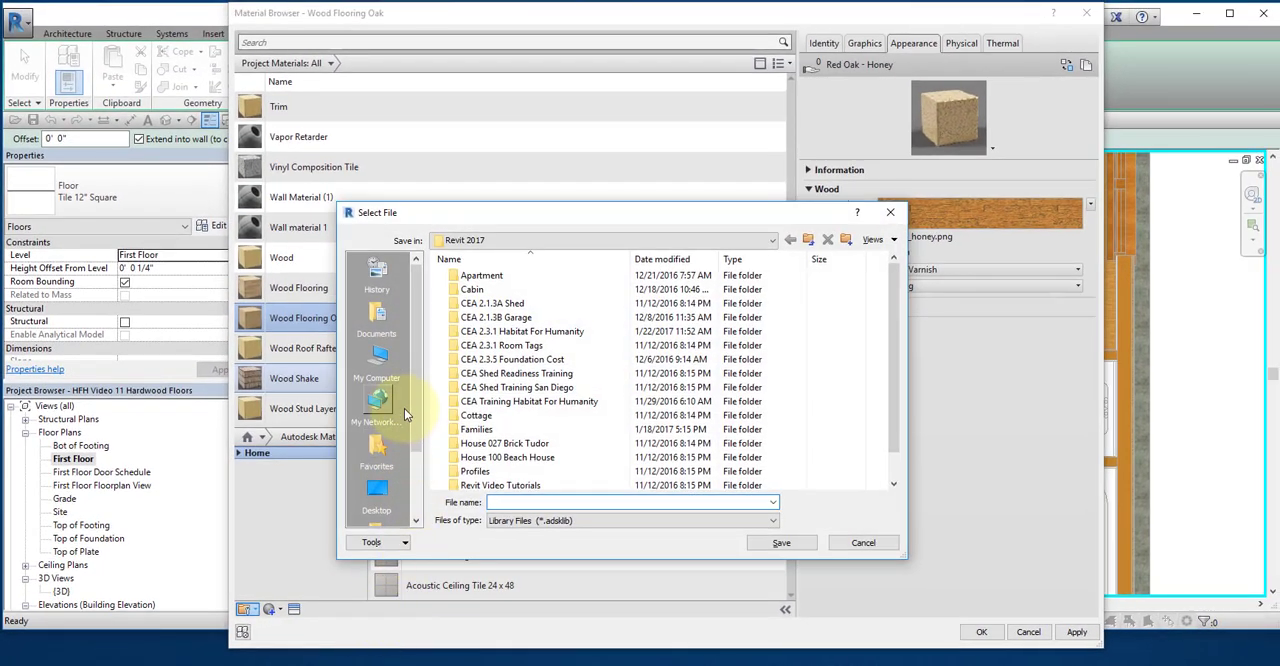
{"action": "left_click", "coordinate": [378, 316]}
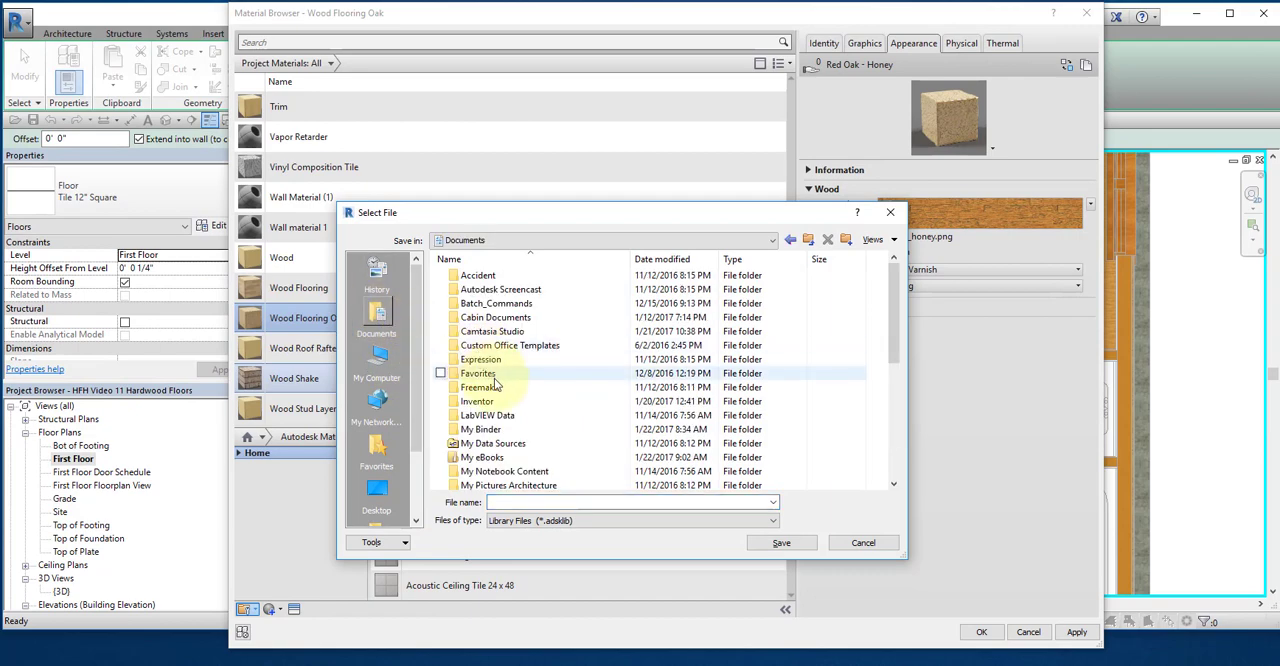
{"action": "scroll", "coordinate": [583, 439], "scroll_direction": "down", "scroll_amount": 2}
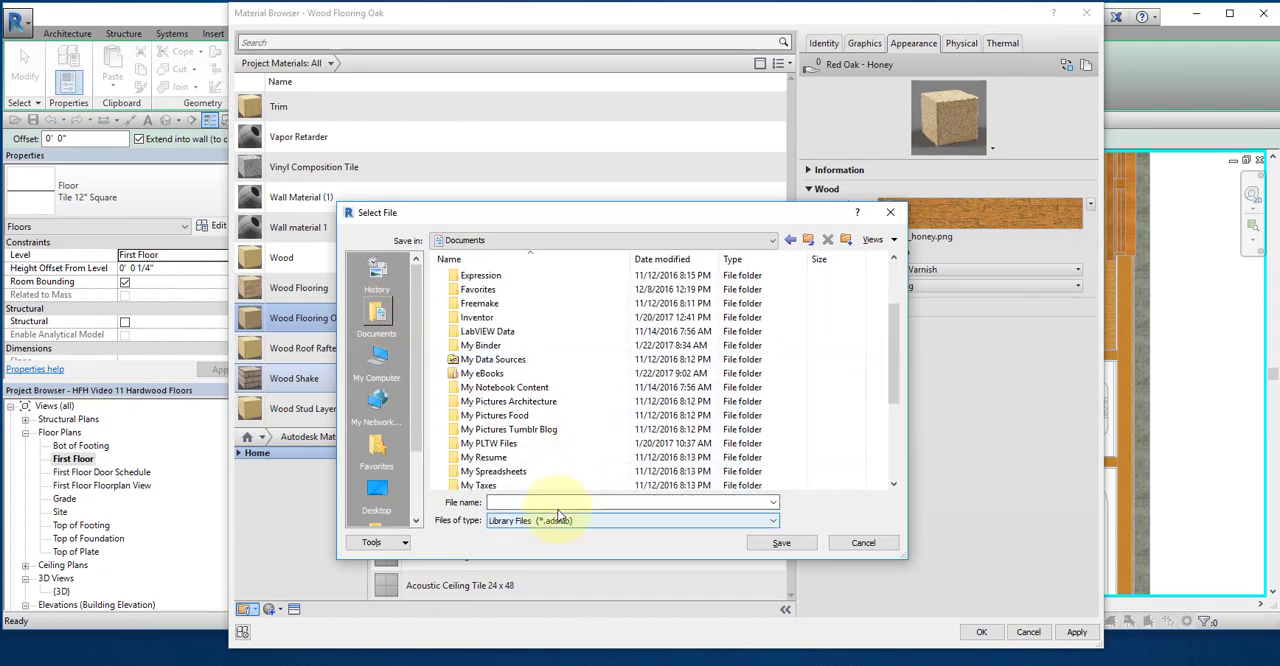
{"action": "left_click", "coordinate": [563, 501]}
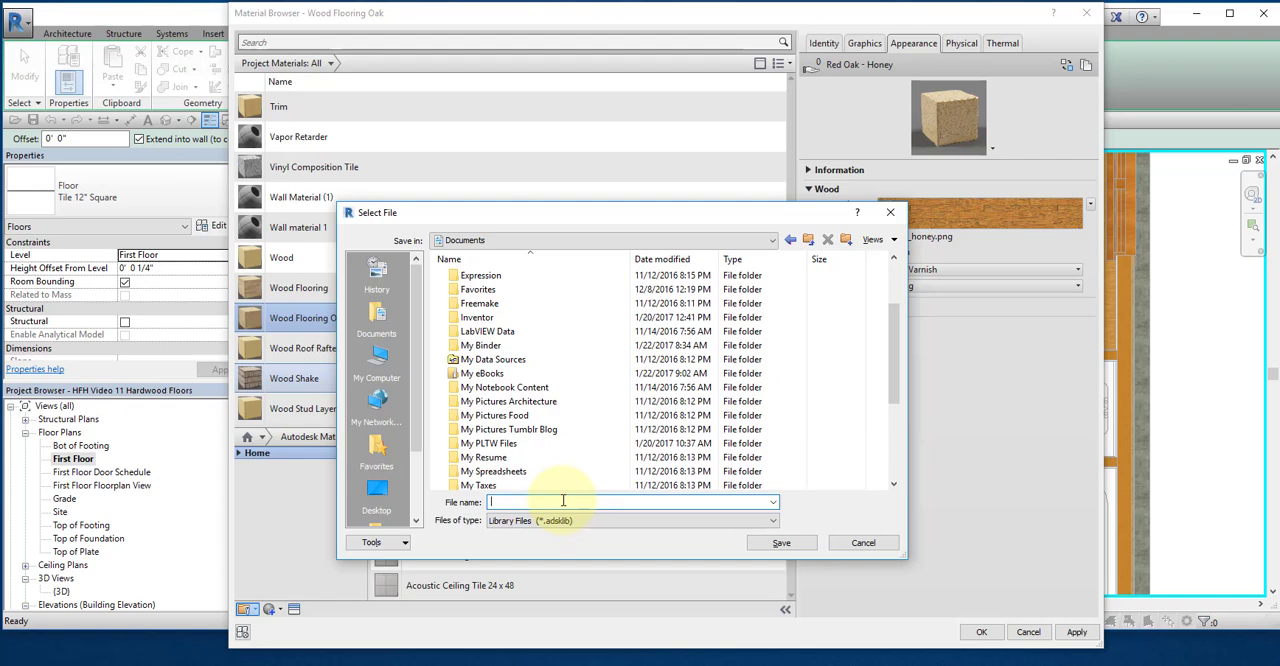
{"action": "left_click", "coordinate": [807, 545]}
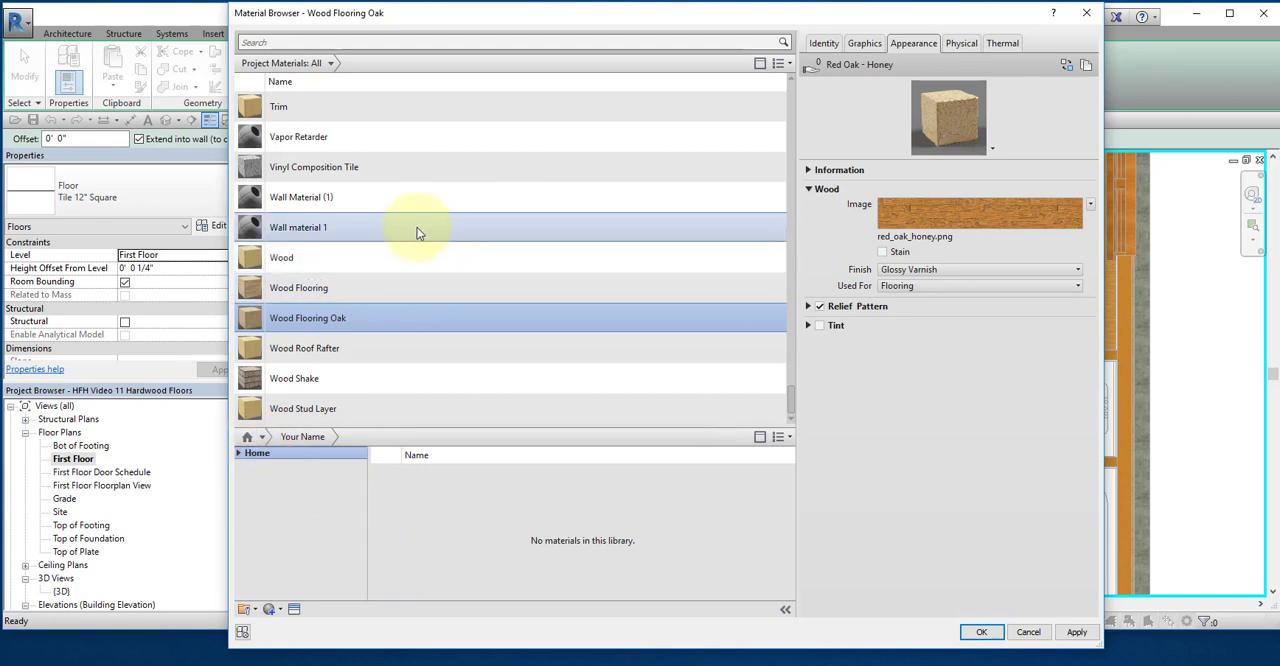
Step: Add the Wood Flooring Oak material to the Your Name library and accept the material for the floor's finish layer
{"action": "left_click", "coordinate": [759, 65]}
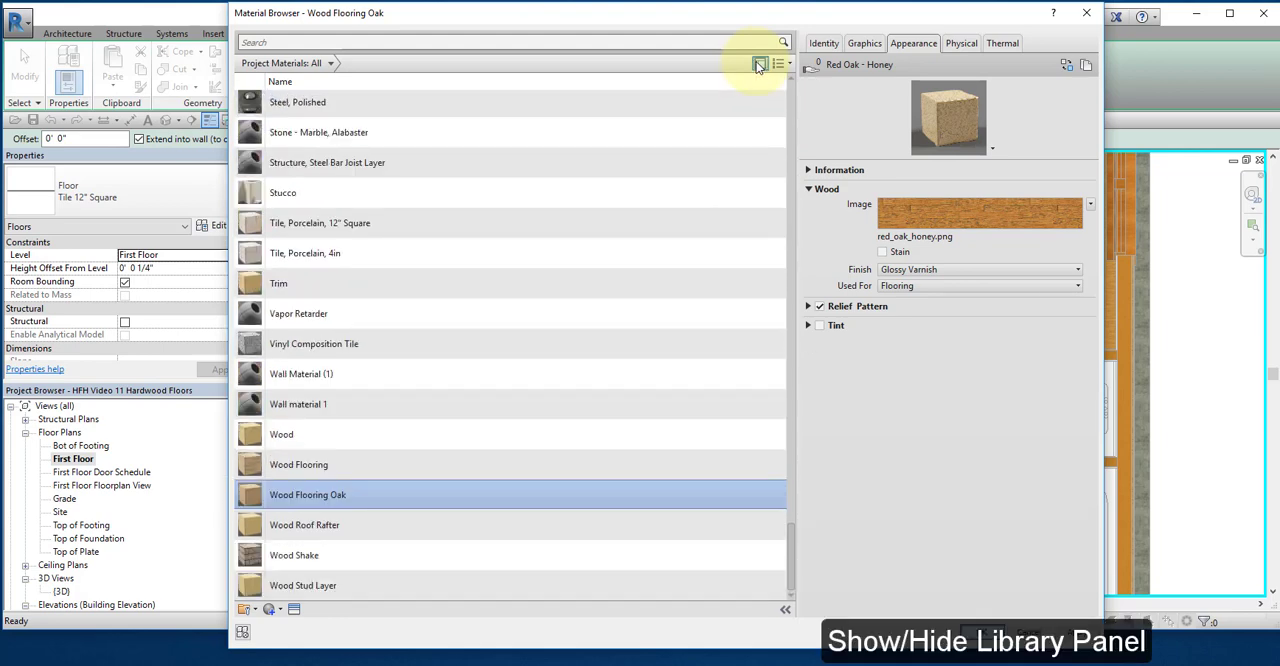
{"action": "left_click", "coordinate": [759, 65]}
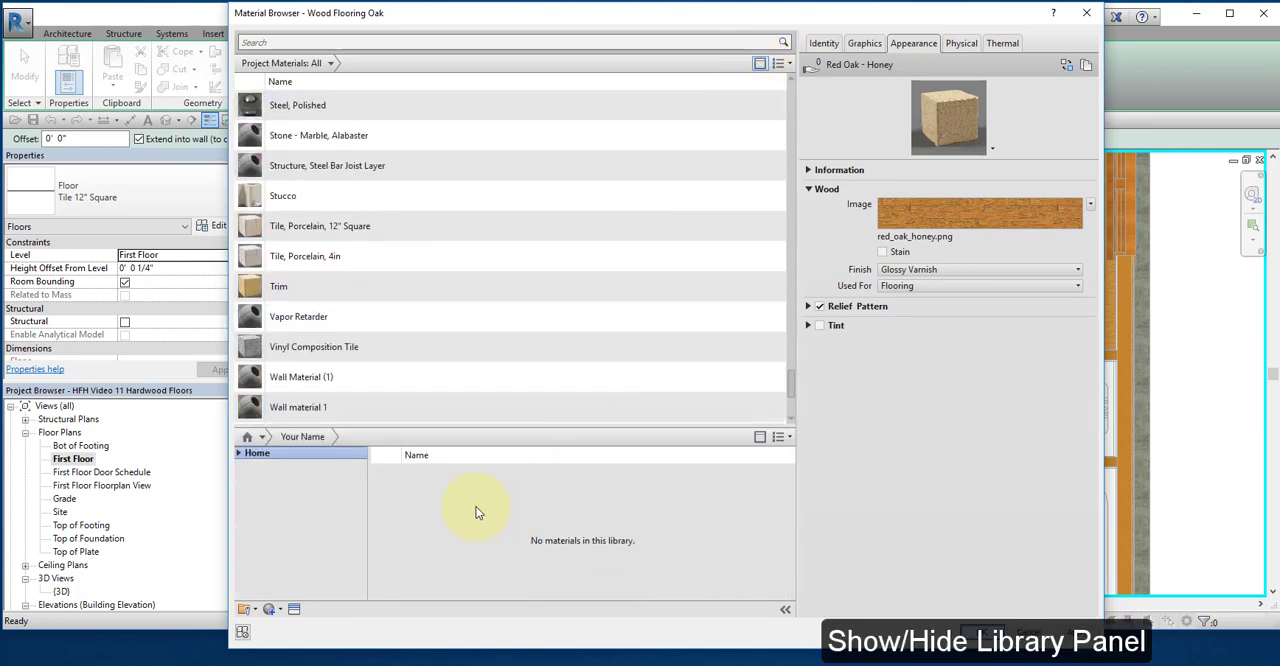
{"action": "scroll", "coordinate": [510, 375], "scroll_direction": "down", "scroll_amount": 2}
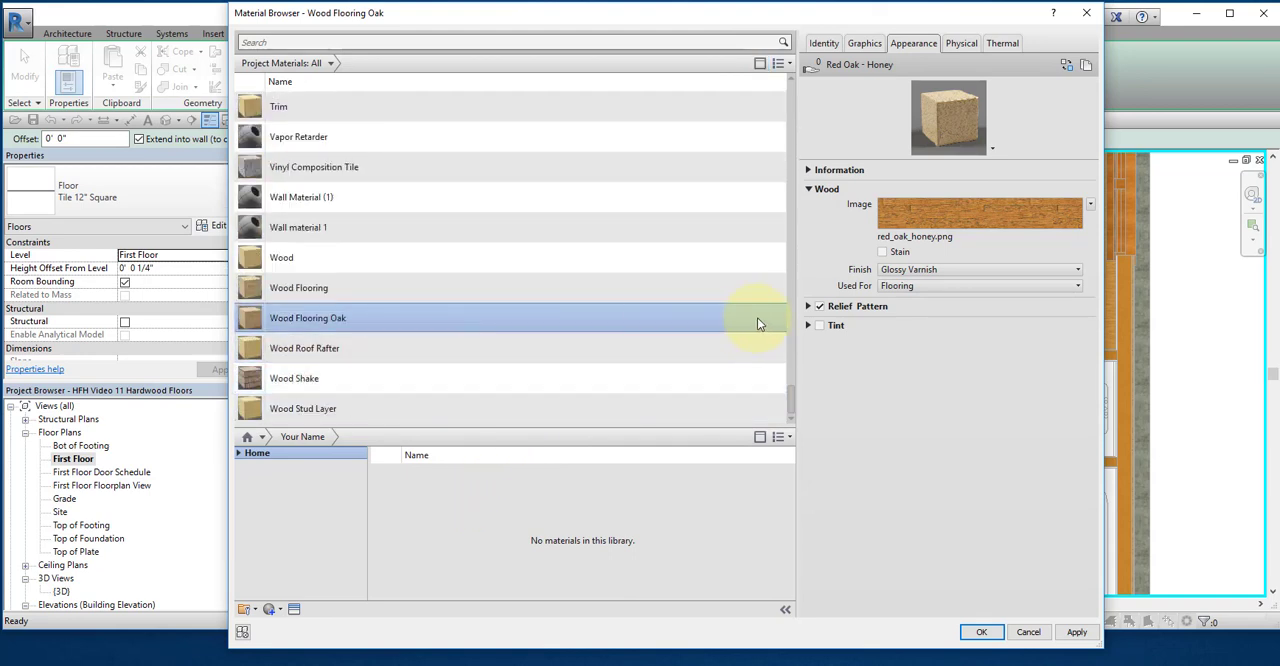
{"action": "right_click", "coordinate": [699, 326]}
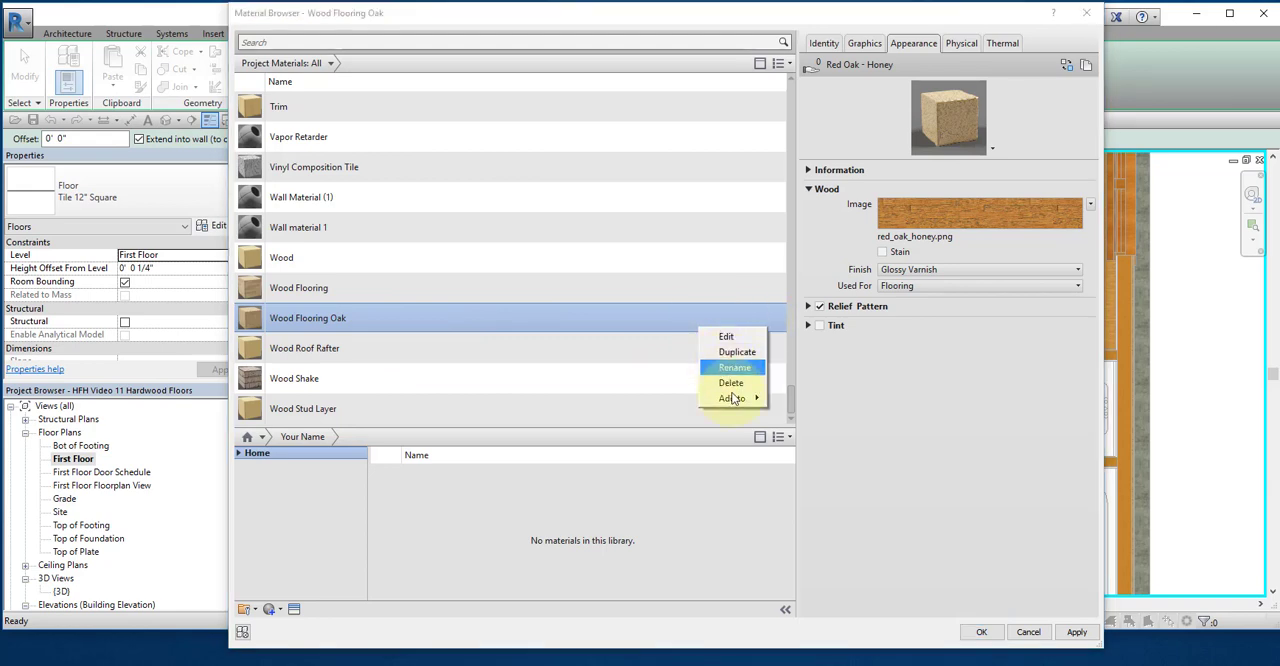
{"action": "mouse_move", "coordinate": [732, 400]}
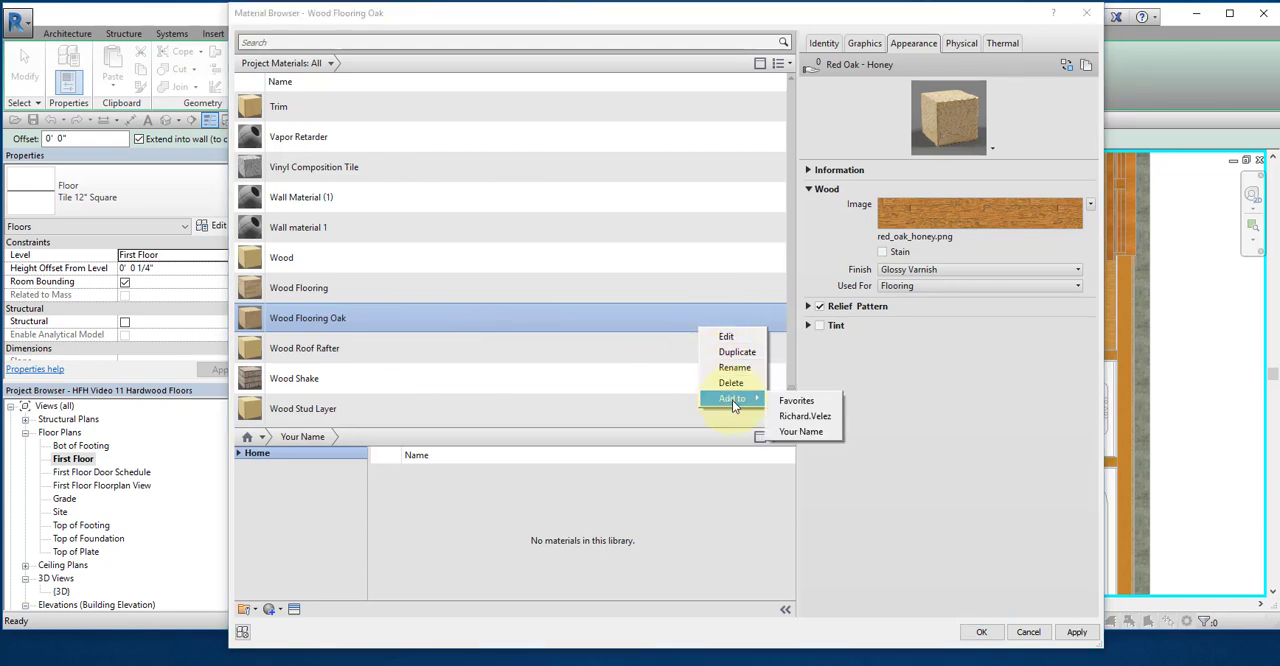
{"action": "left_click", "coordinate": [794, 432]}
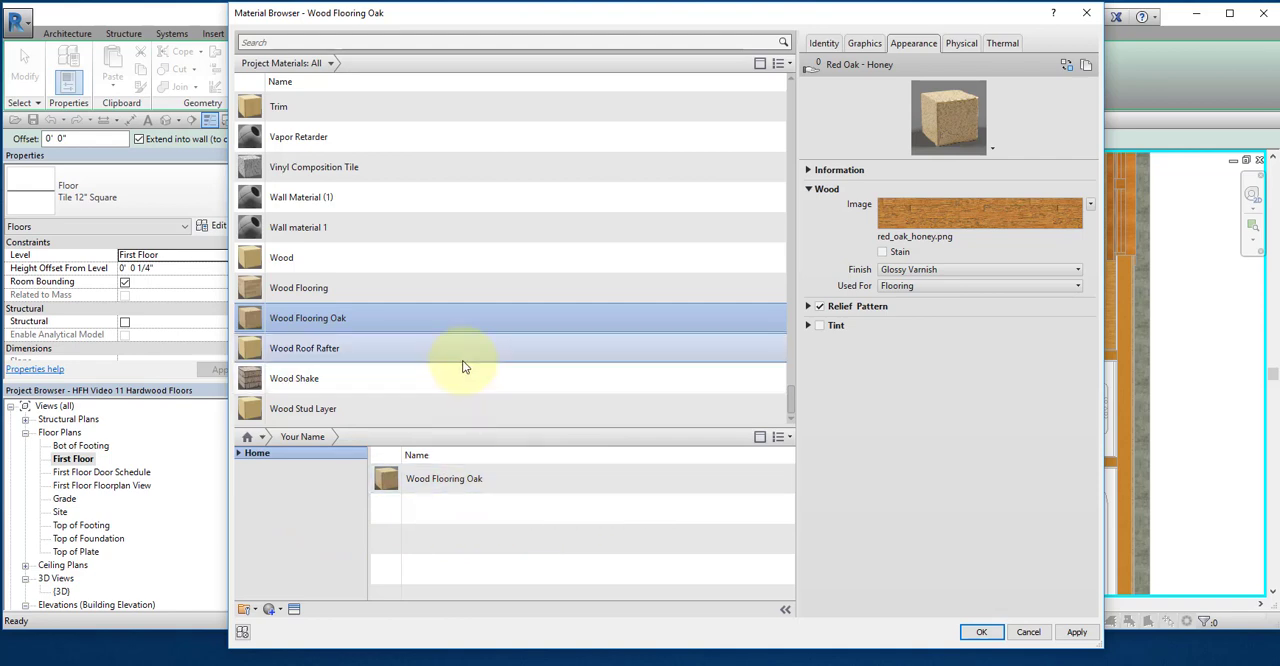
{"action": "mouse_move", "coordinate": [756, 484]}
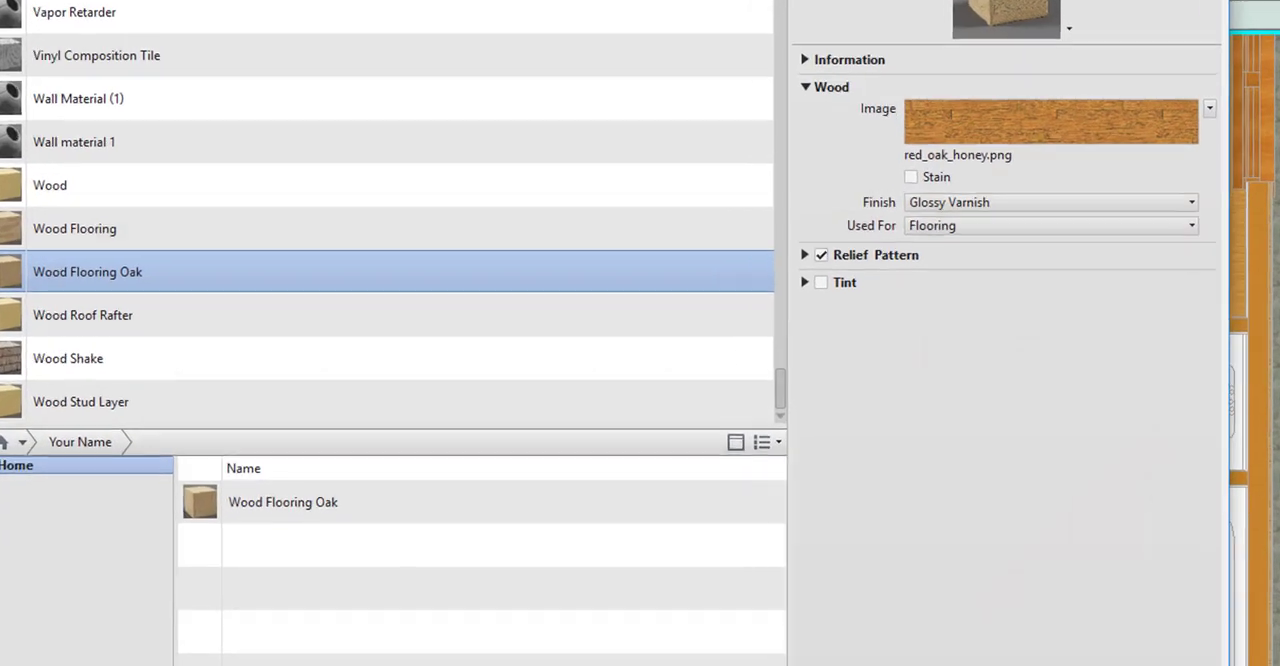
{"action": "left_click", "coordinate": [980, 664]}
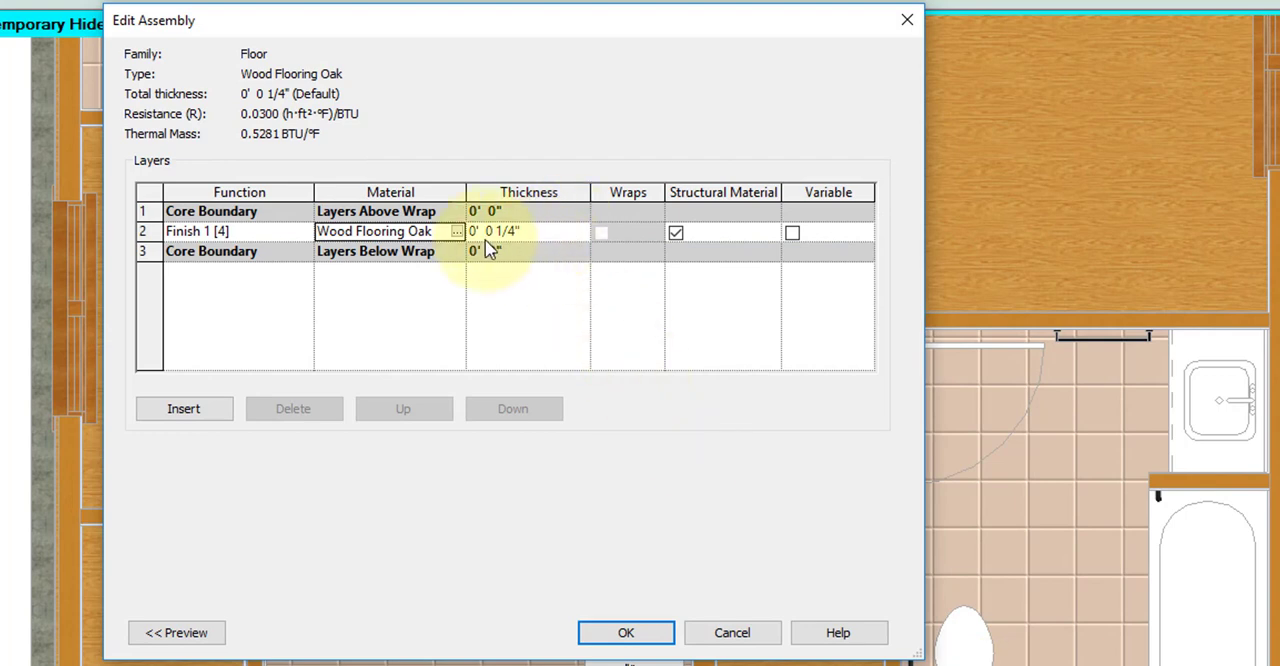
Step: Set the Wood Flooring Oak layer's thickness to 1/2" and accept the floor assembly and type properties
{"action": "left_click", "coordinate": [505, 231]}
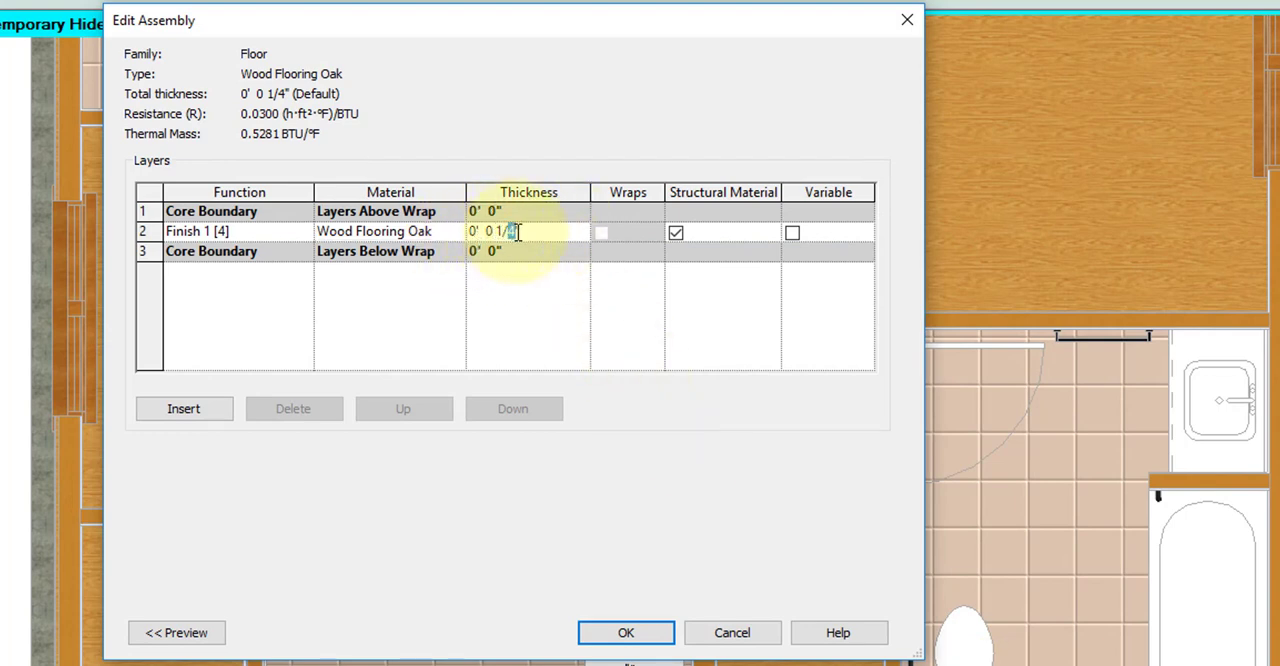
{"action": "type", "text": "2"}
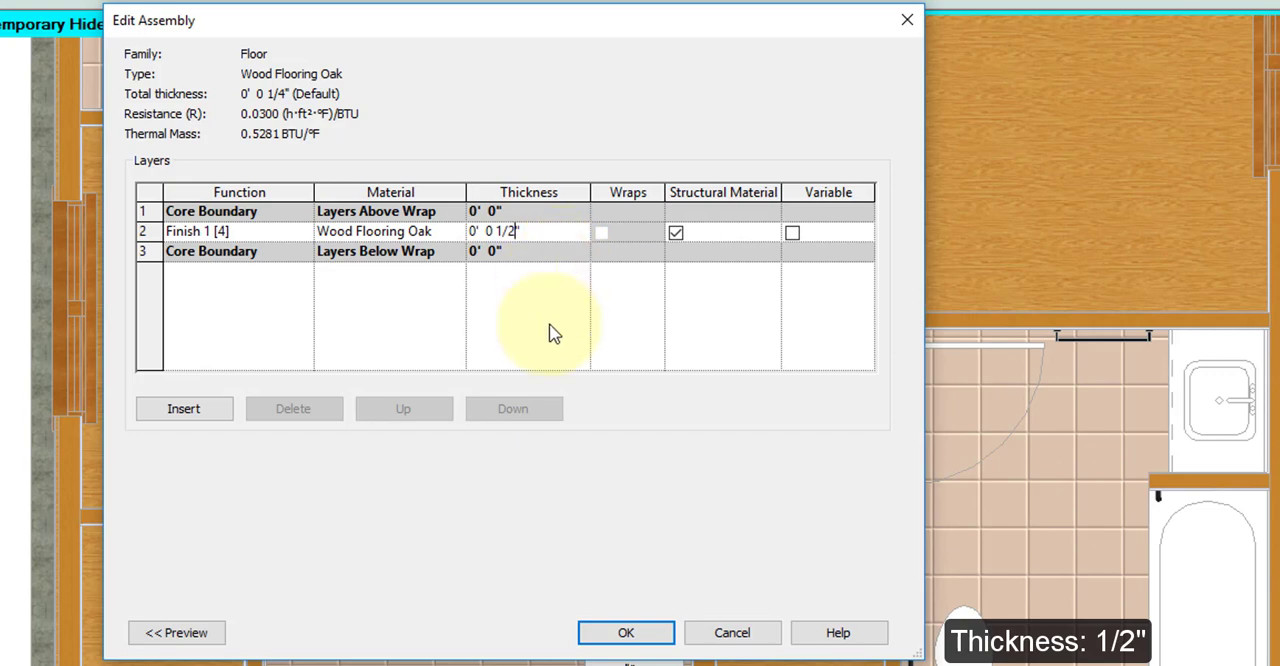
{"action": "left_click", "coordinate": [549, 324]}
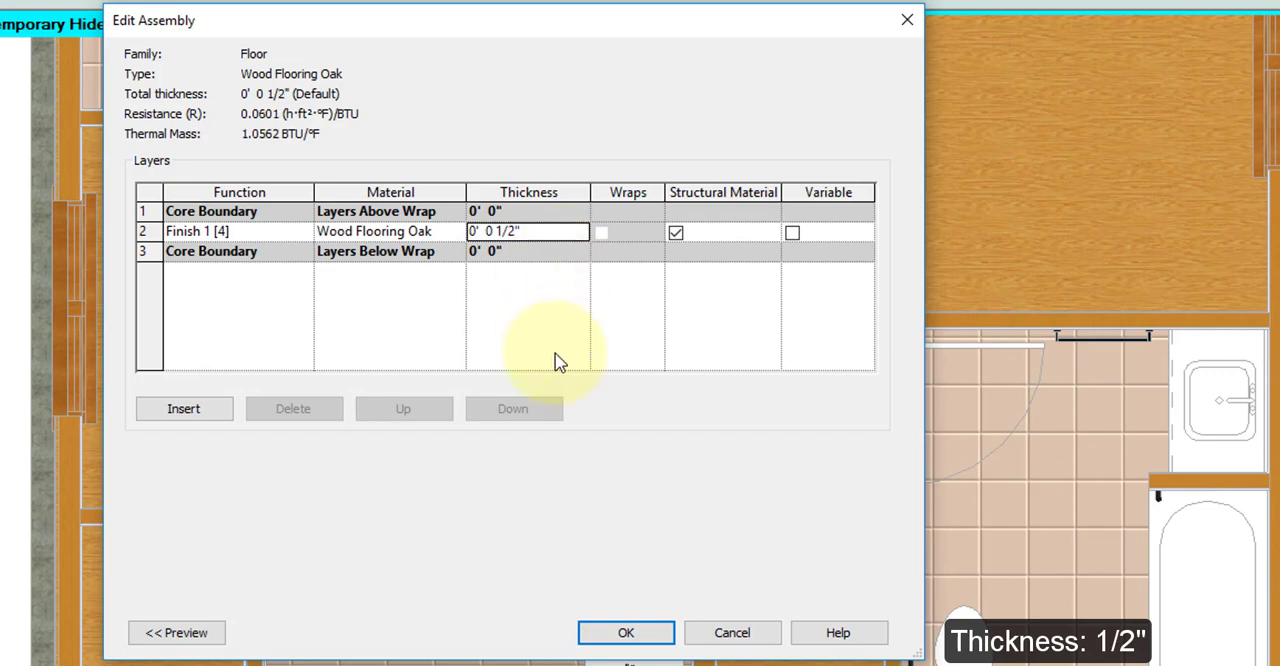
{"action": "left_click", "coordinate": [630, 640]}
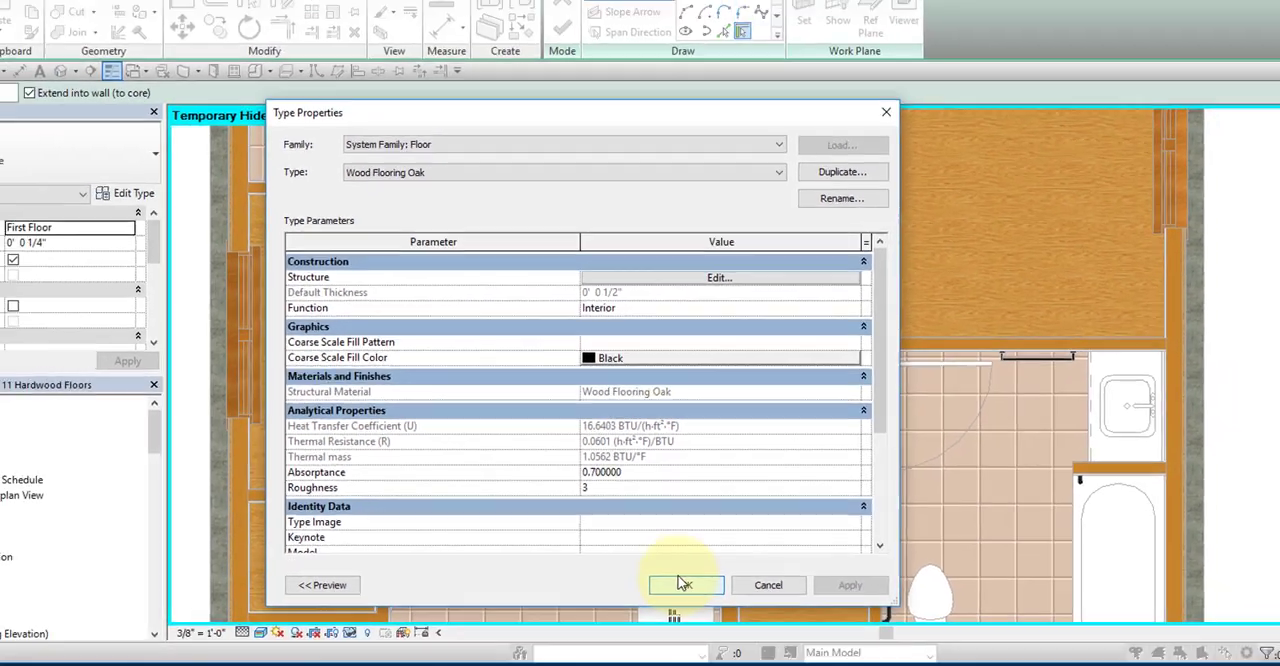
{"action": "left_click", "coordinate": [684, 584]}
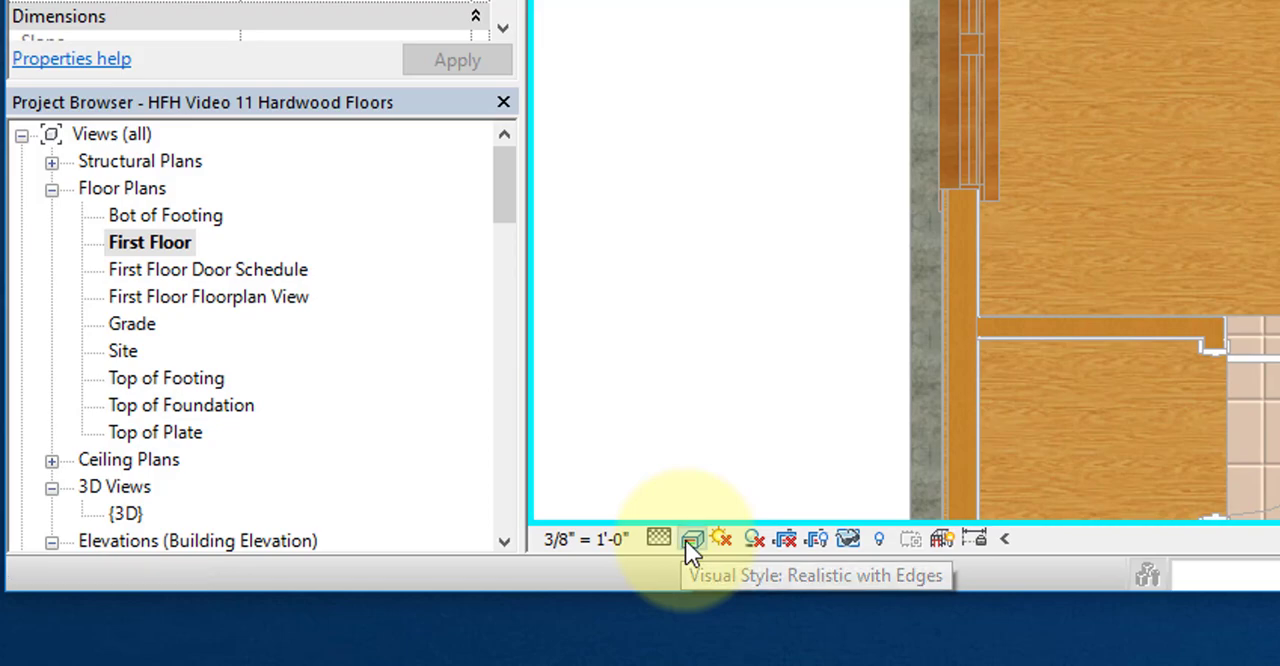
Step: Switch the view to Consistent Colors and sketch a rectangular floor boundary from the room's upper-left inside corner to the tile floor's endpoint at the right-hand wall
{"action": "left_click", "coordinate": [688, 538]}
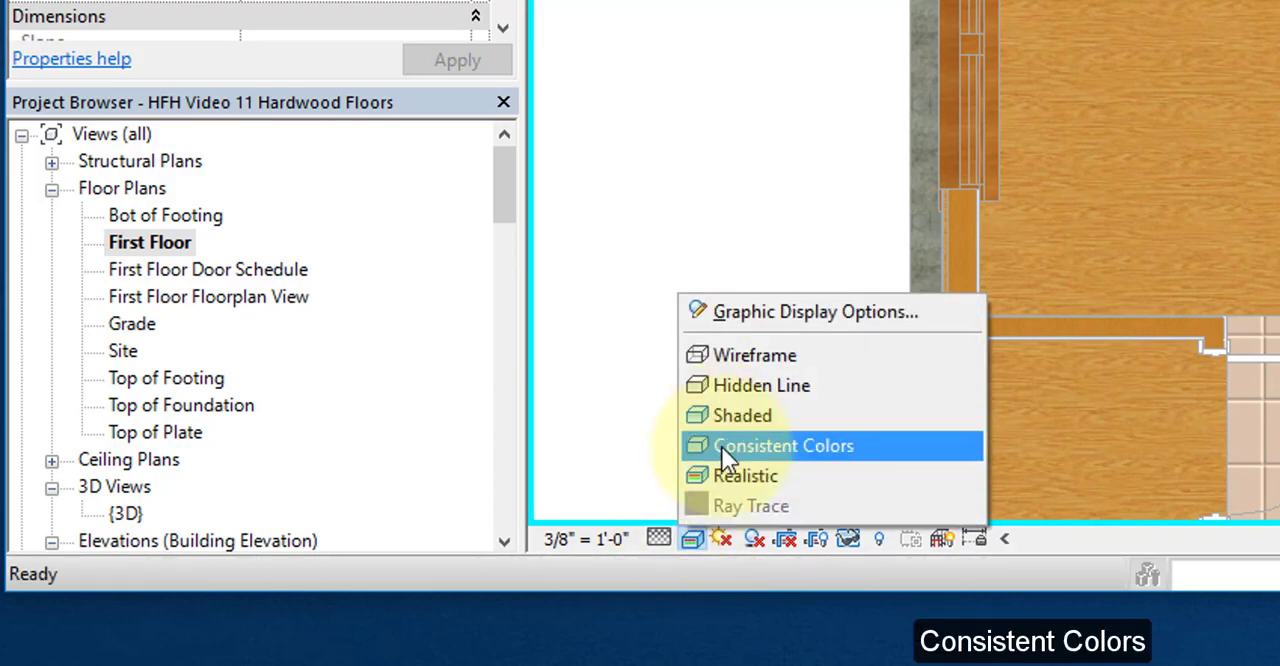
{"action": "left_click", "coordinate": [726, 448]}
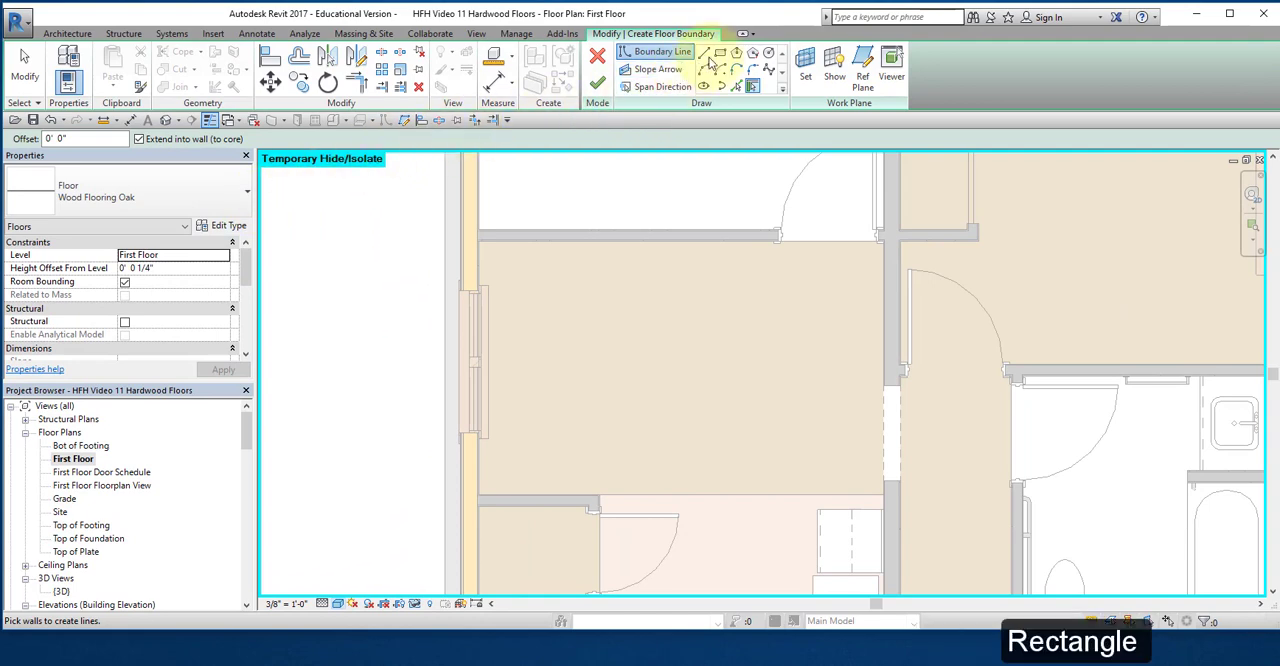
{"action": "left_click", "coordinate": [720, 53]}
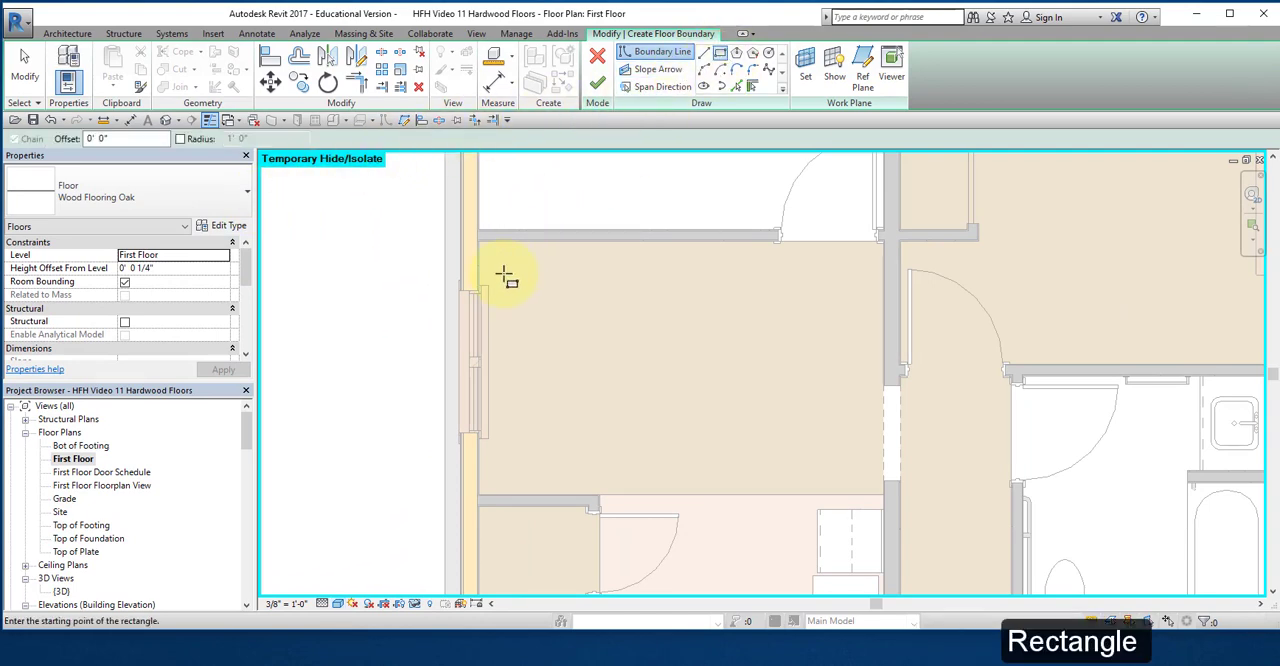
{"action": "scroll", "coordinate": [505, 276], "scroll_direction": "up", "scroll_amount": 5}
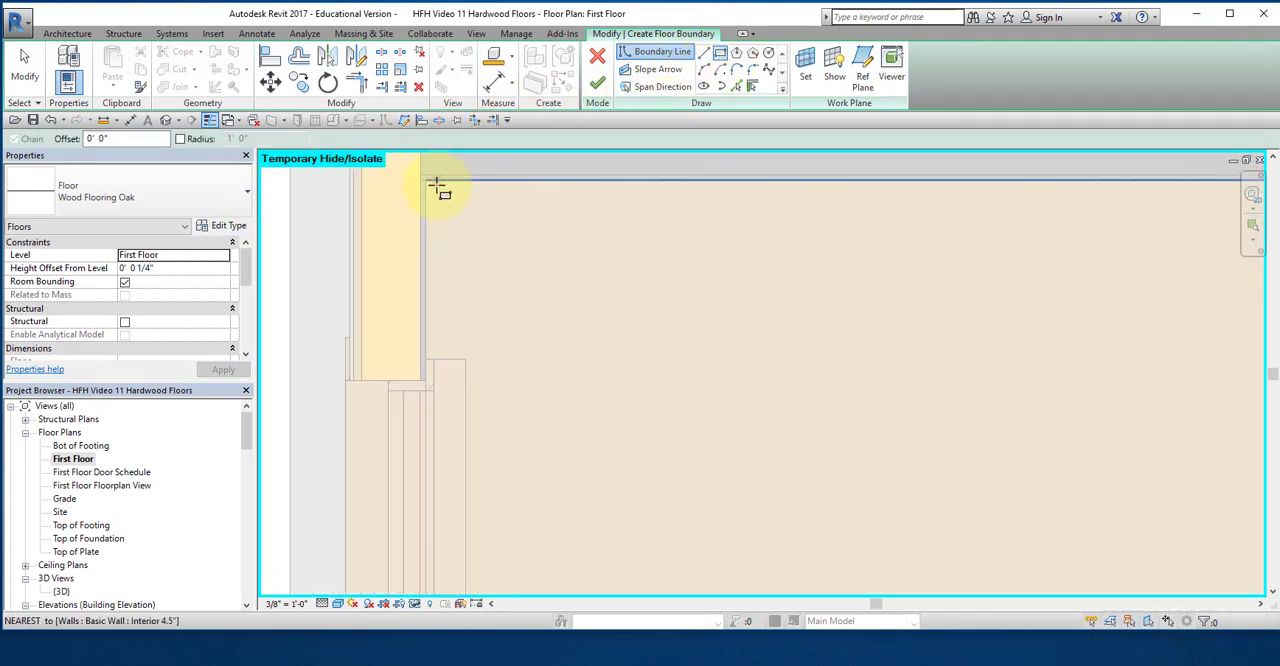
{"action": "left_click", "coordinate": [428, 181]}
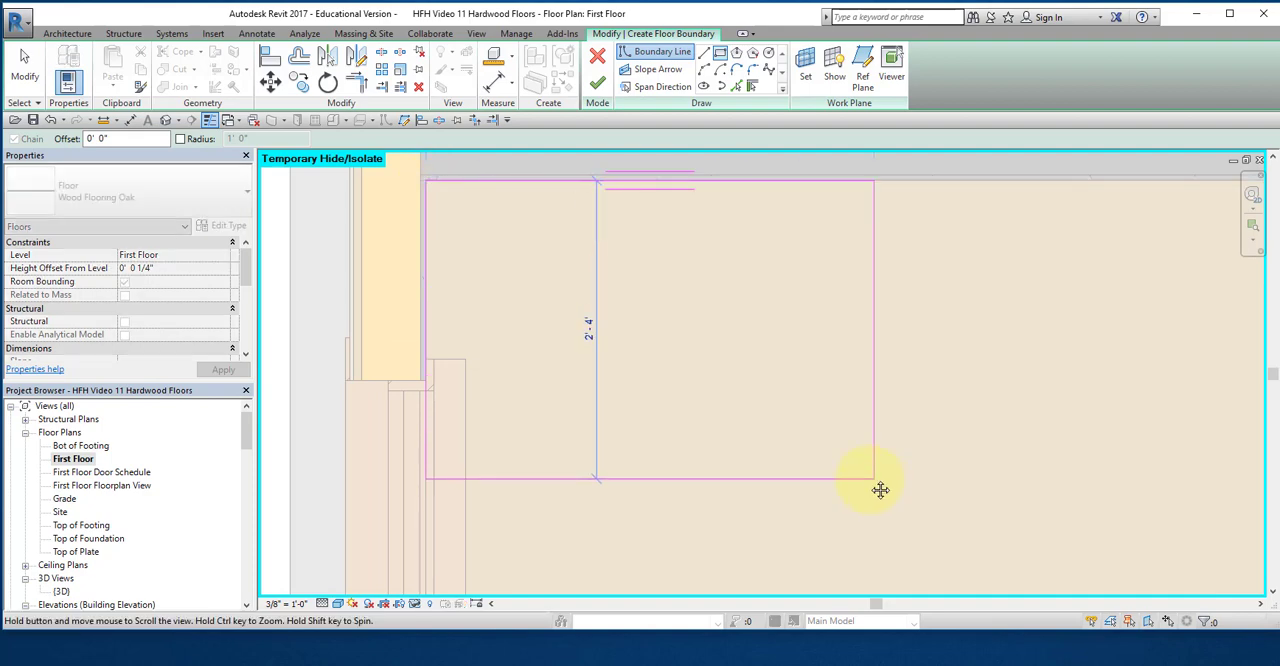
{"action": "middle_click_drag", "start_coordinate": [880, 490], "coordinate": [322, 156]}
{"action": "middle_click_drag", "start_coordinate": [871, 520], "coordinate": [294, 134]}
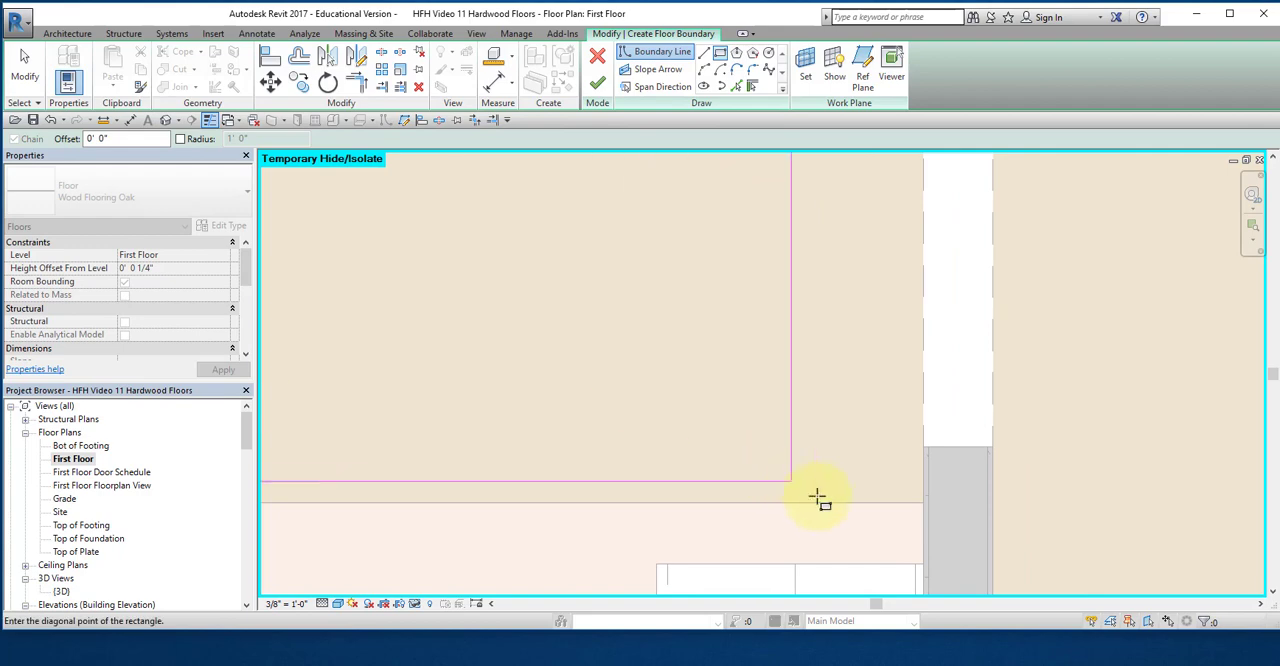
{"action": "scroll", "coordinate": [818, 498], "scroll_direction": "down", "scroll_amount": 1}
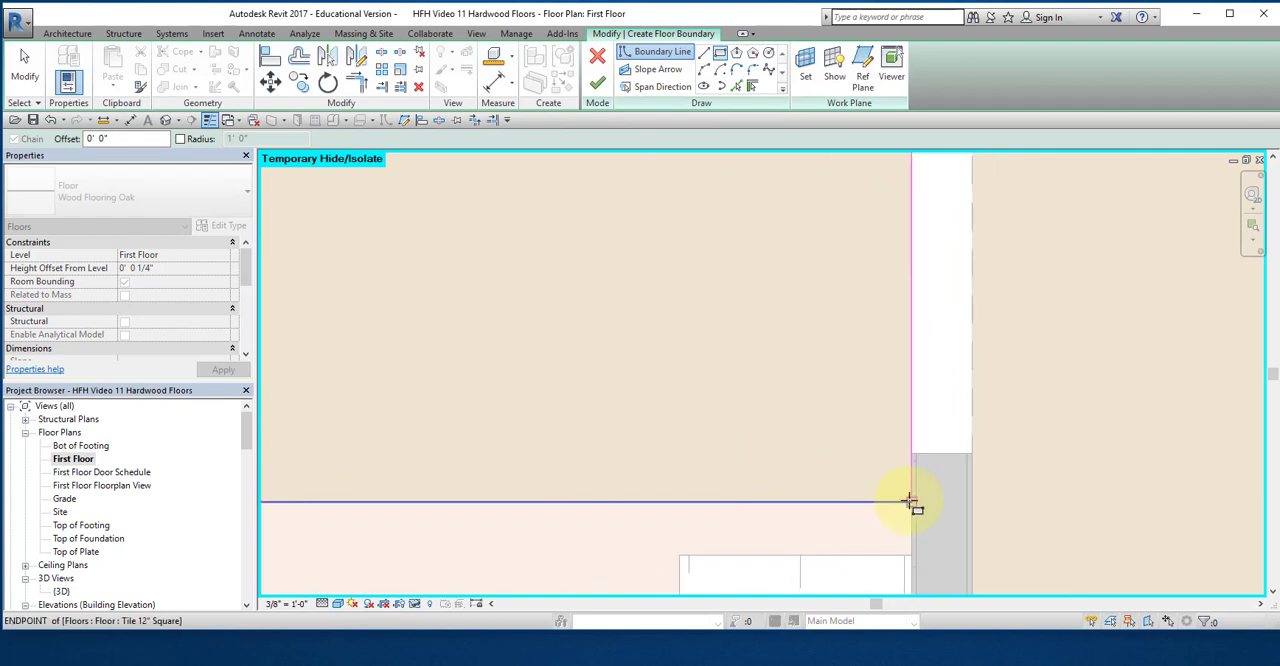
{"action": "left_click", "coordinate": [908, 500]}
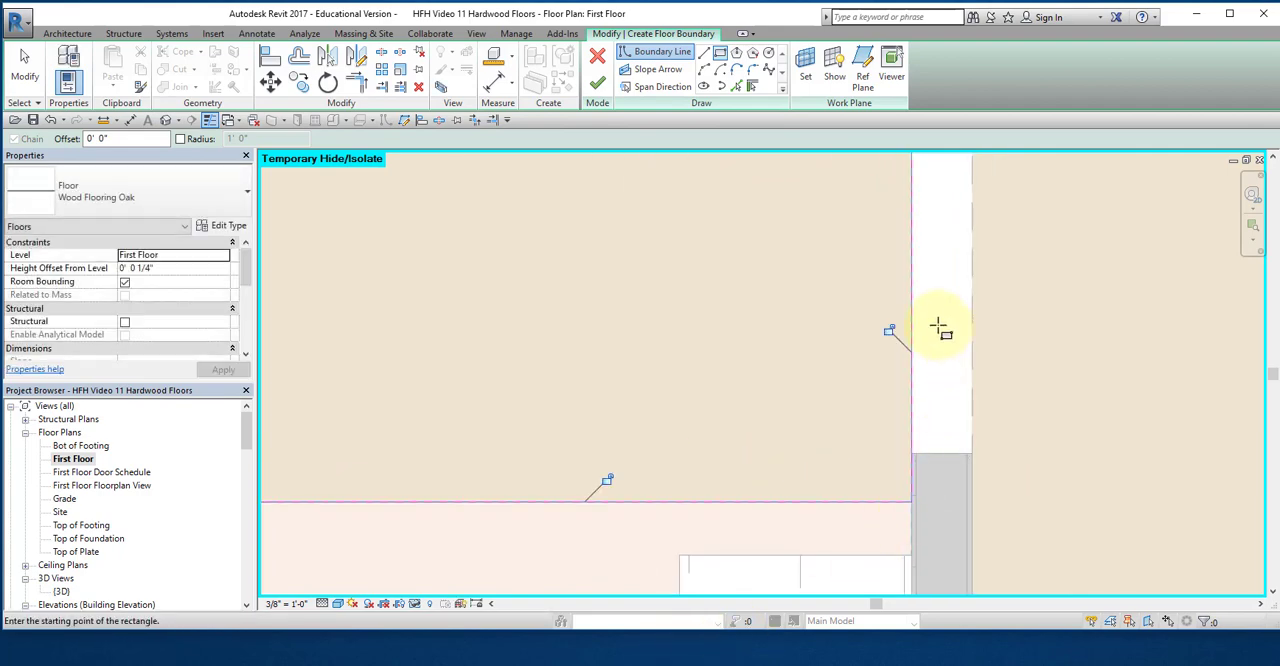
Step: Sketch three chained boundary lines around the opening in the room's right-hand wall, extending the floor through the wall thickness along its 3'-0" width
{"action": "middle_click_drag", "start_coordinate": [940, 328], "coordinate": [812, 458]}
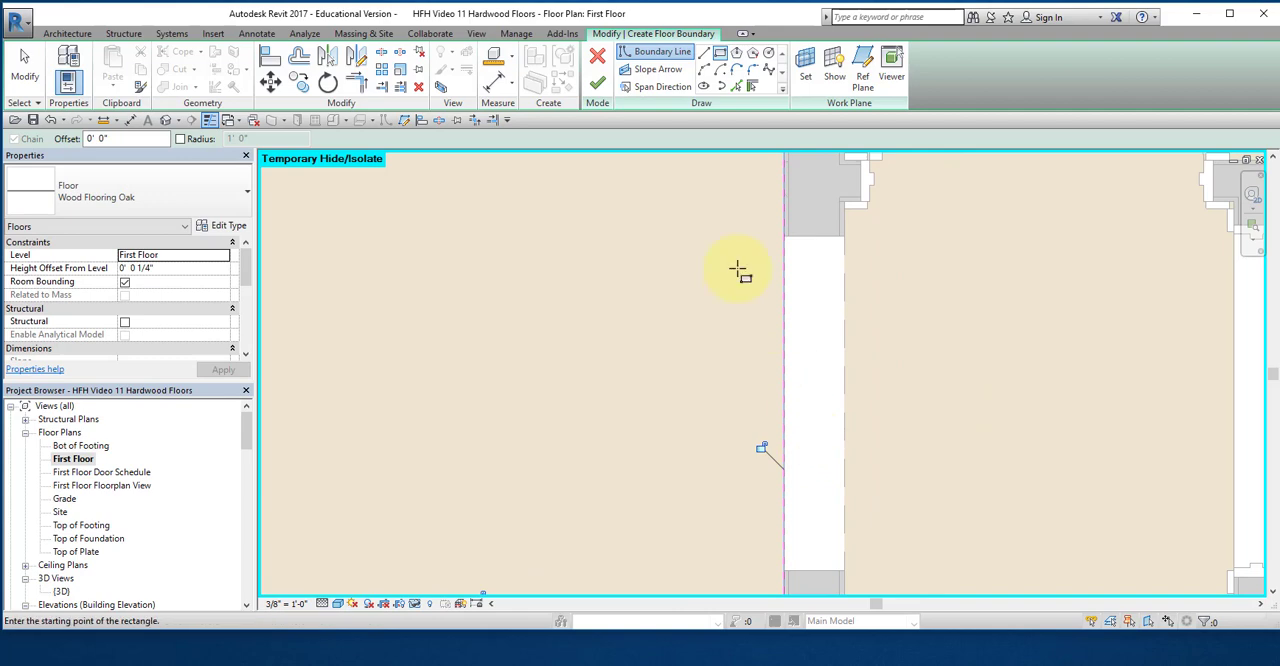
{"action": "left_click", "coordinate": [704, 52]}
{"action": "left_click", "coordinate": [786, 238]}
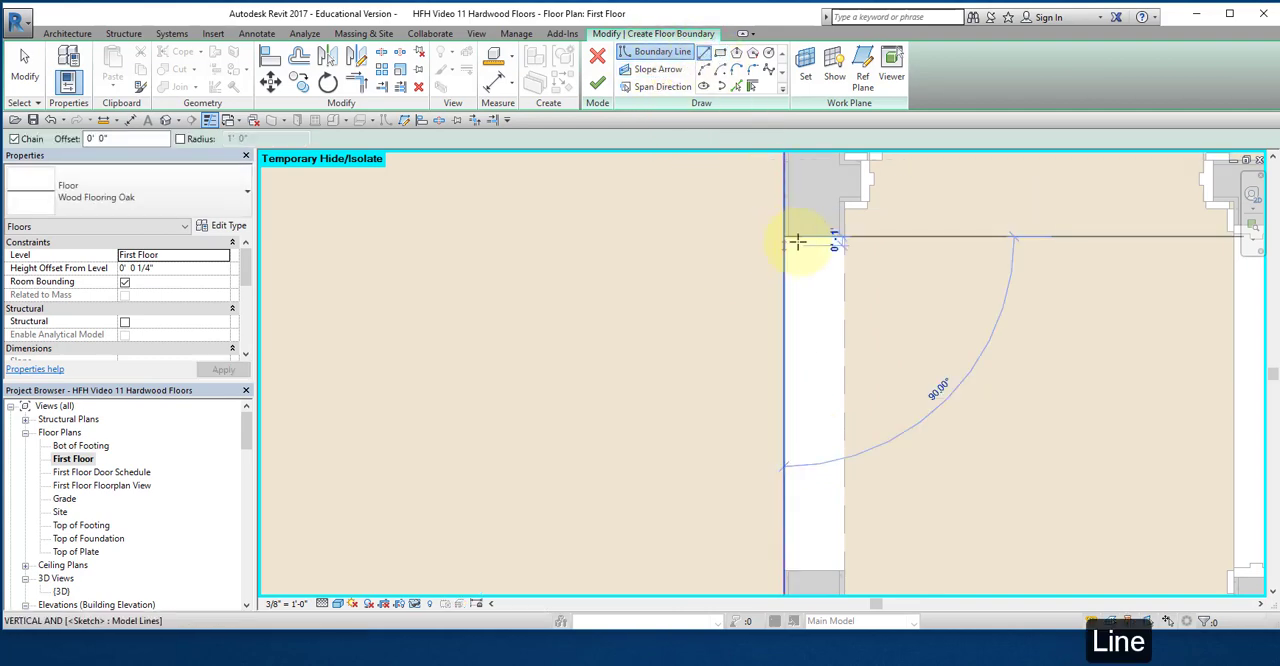
{"action": "left_click", "coordinate": [844, 237]}
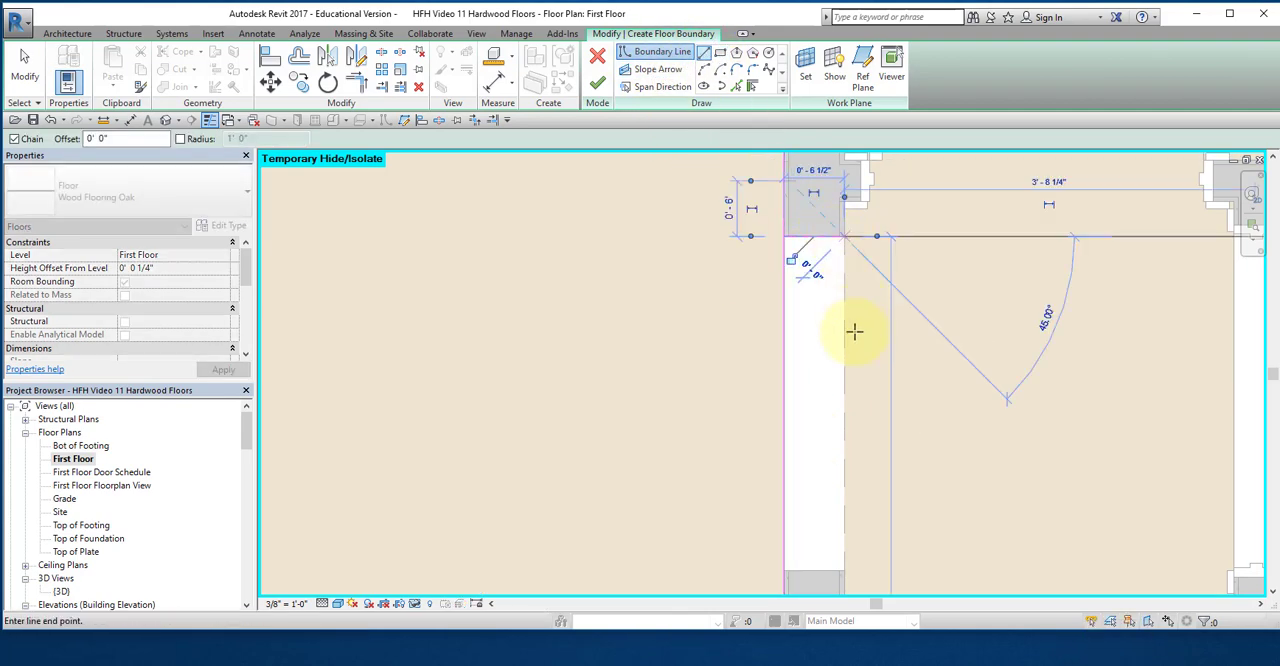
{"action": "left_click", "coordinate": [843, 567]}
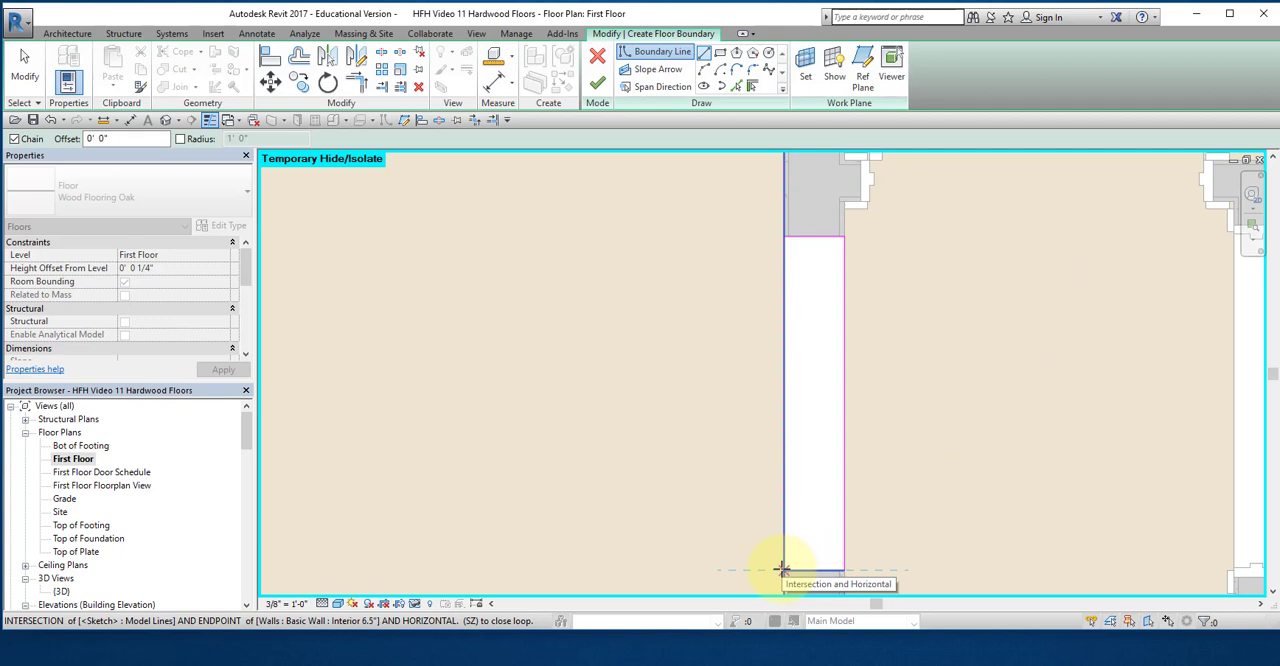
{"action": "left_click", "coordinate": [782, 569]}
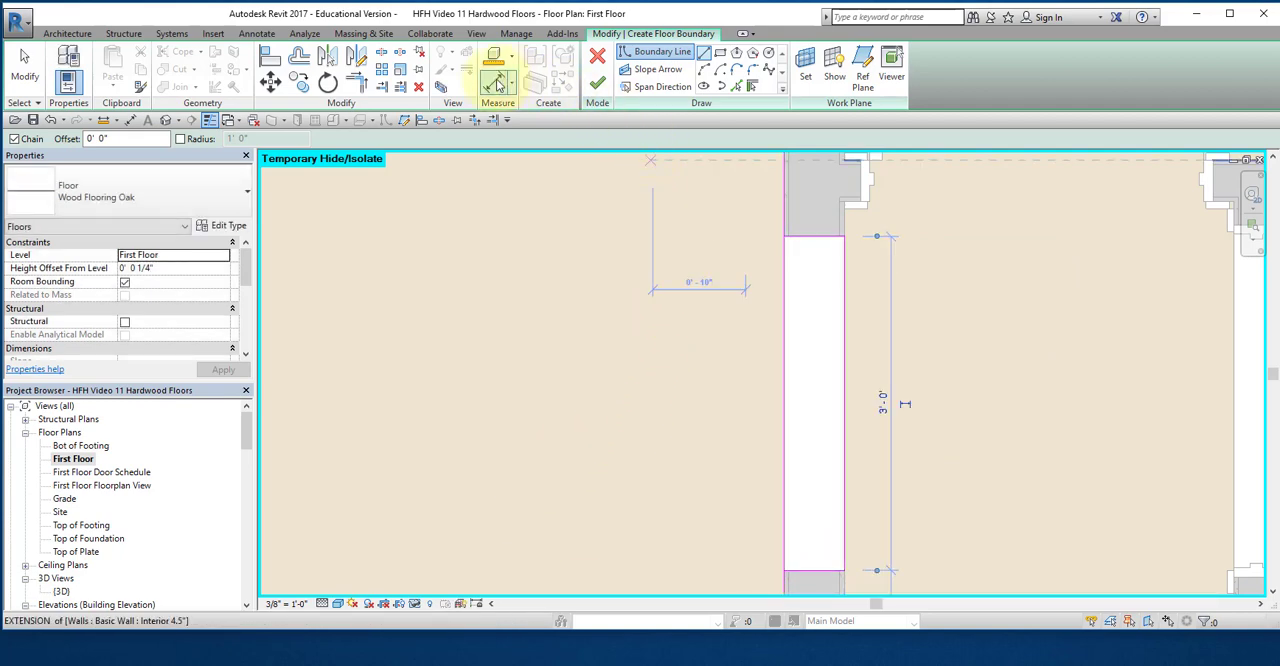
Step: Split the rectangle's boundary line midway across the wall opening and trim both halves to corners with the opening's upper and lower lines
{"action": "left_click", "coordinate": [382, 52]}
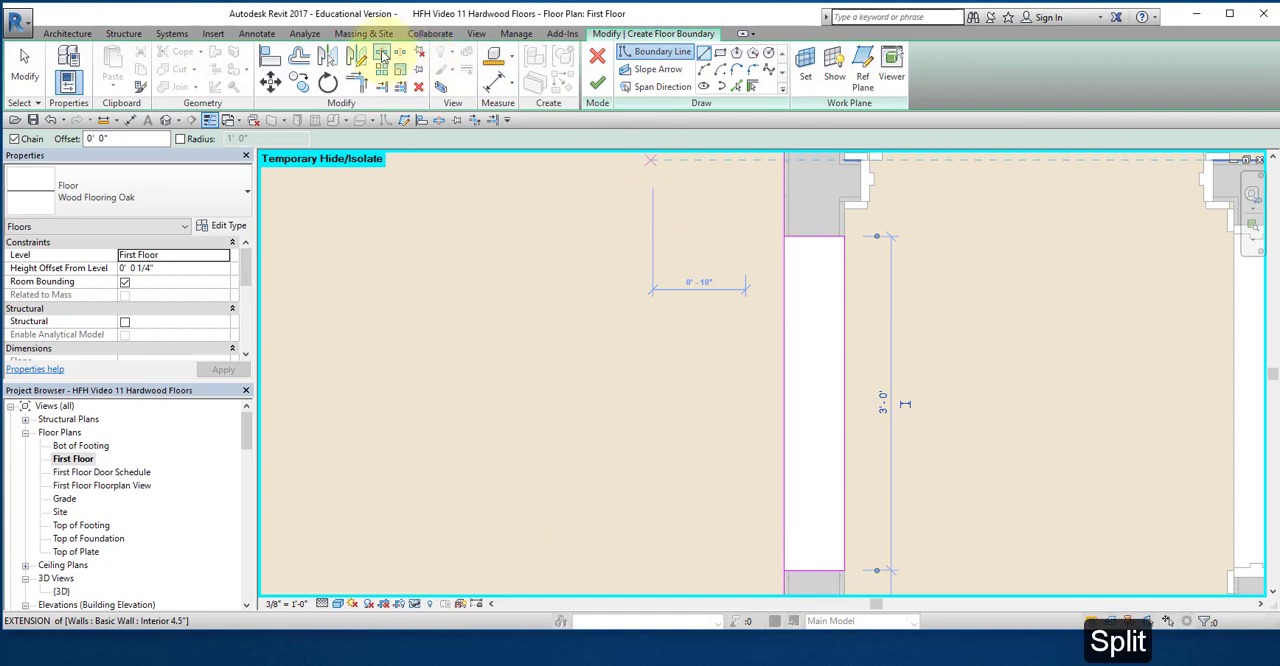
{"action": "left_click", "coordinate": [784, 377]}
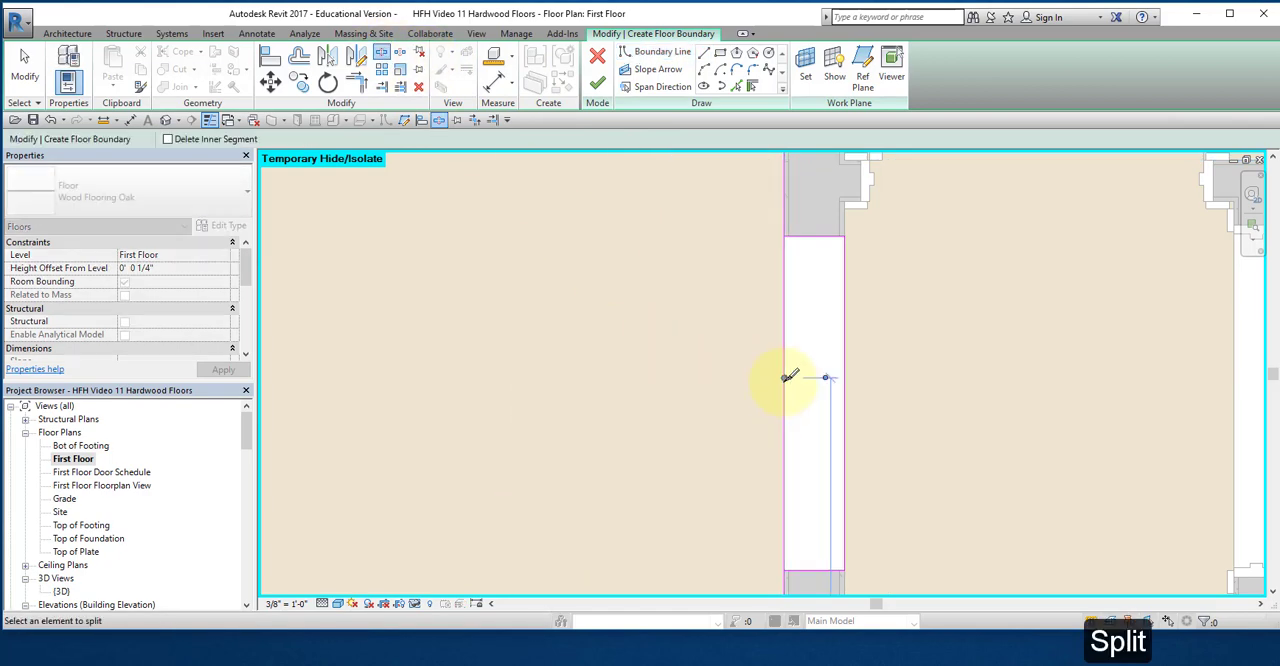
{"action": "left_click", "coordinate": [474, 121]}
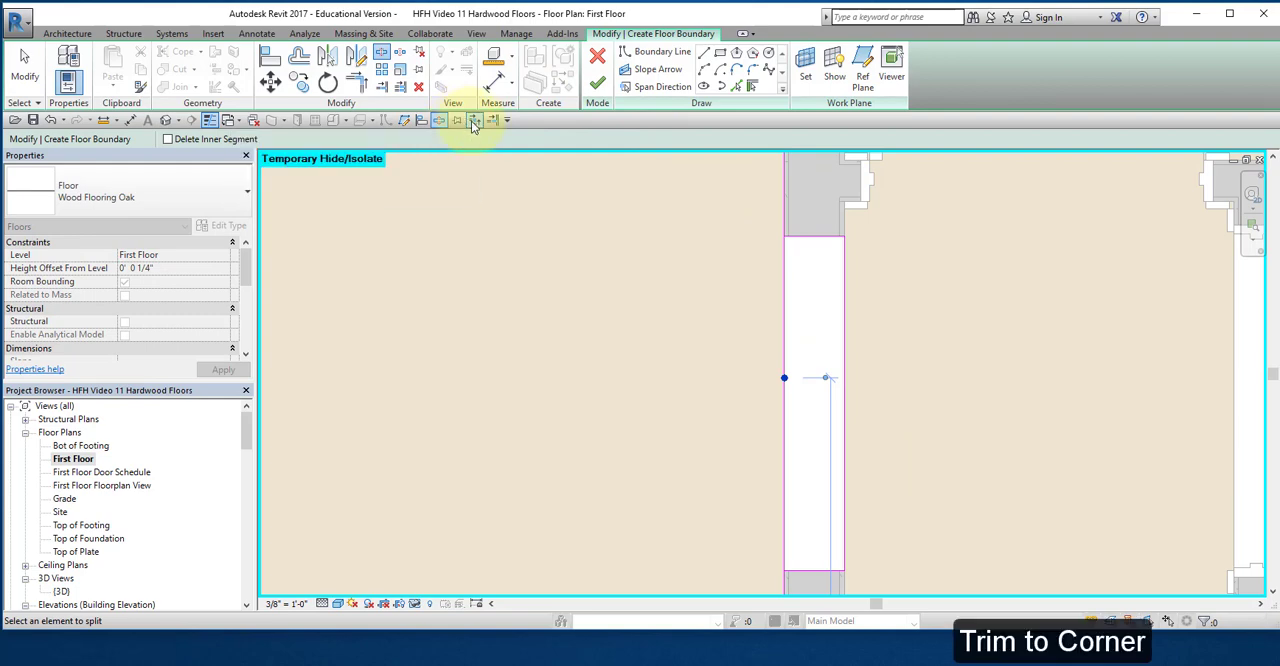
{"action": "left_click", "coordinate": [779, 200]}
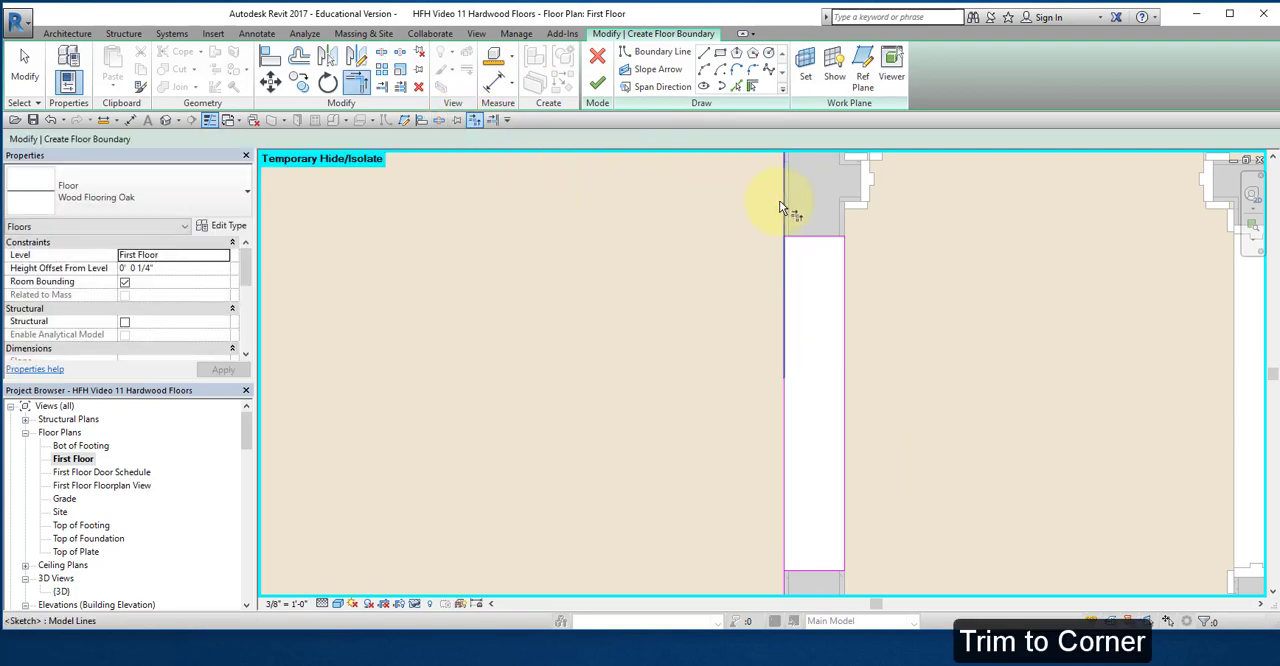
{"action": "left_click", "coordinate": [805, 241]}
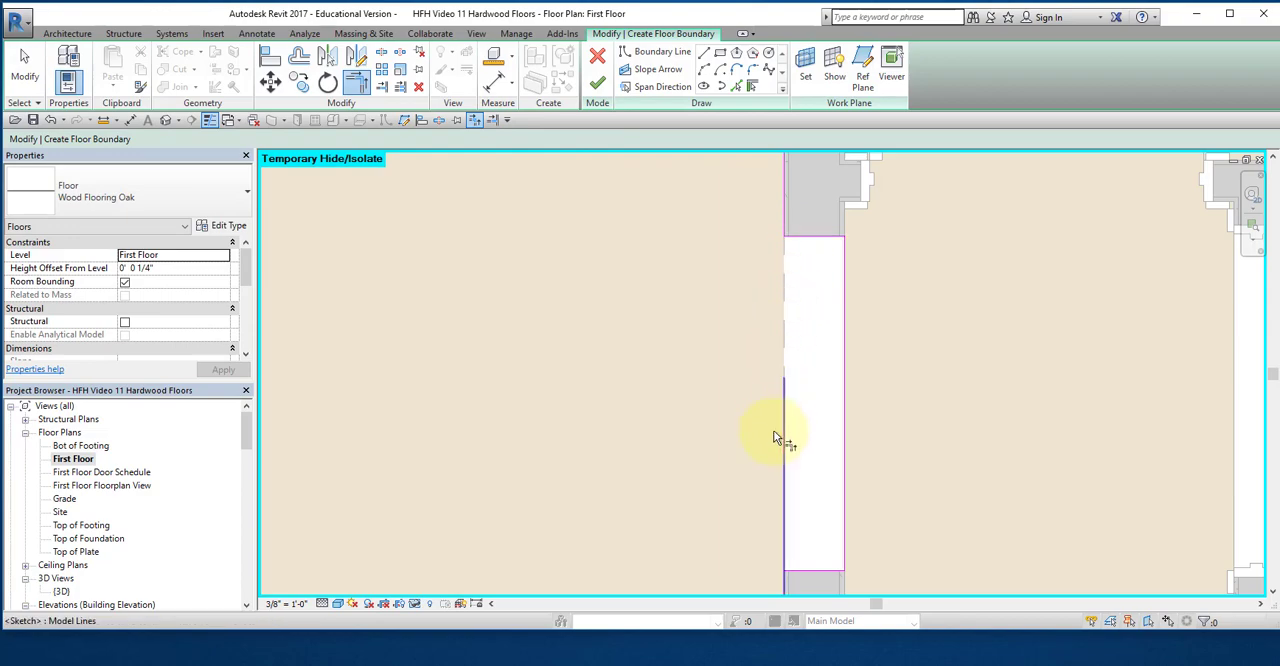
{"action": "left_click", "coordinate": [806, 566]}
{"action": "left_click", "coordinate": [783, 581]}
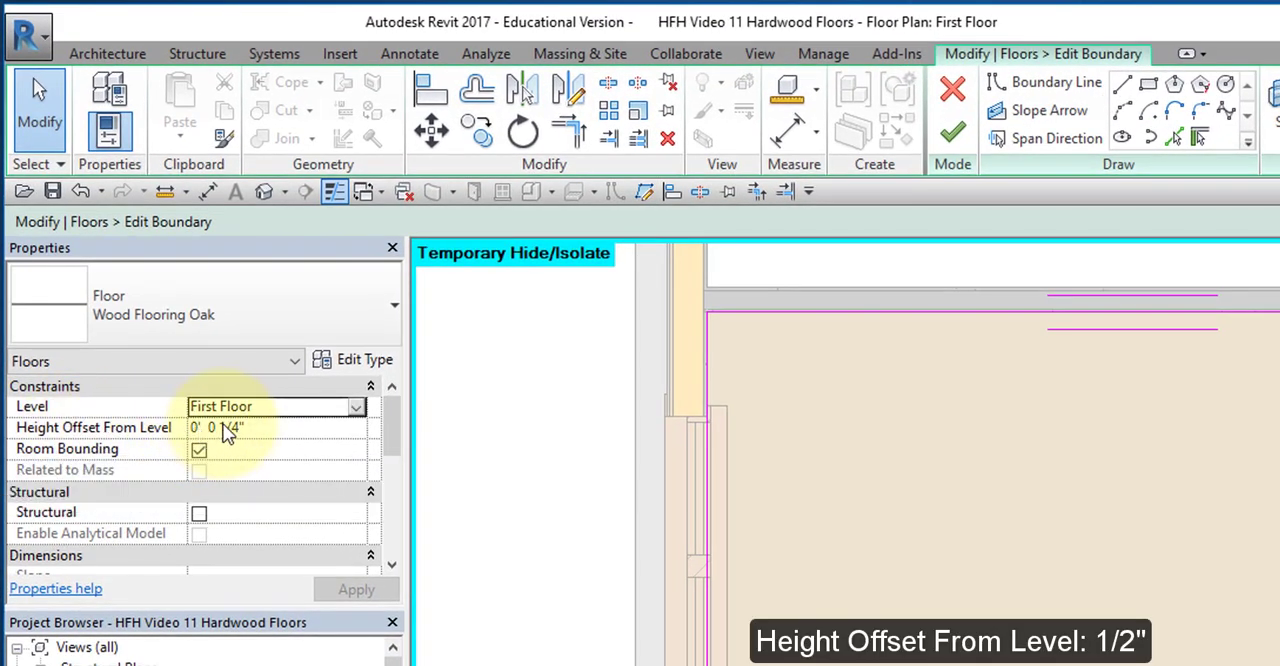
Step: Set the floor's height offset from level to 1/2" and finish the boundary sketch
{"action": "left_click", "coordinate": [236, 426]}
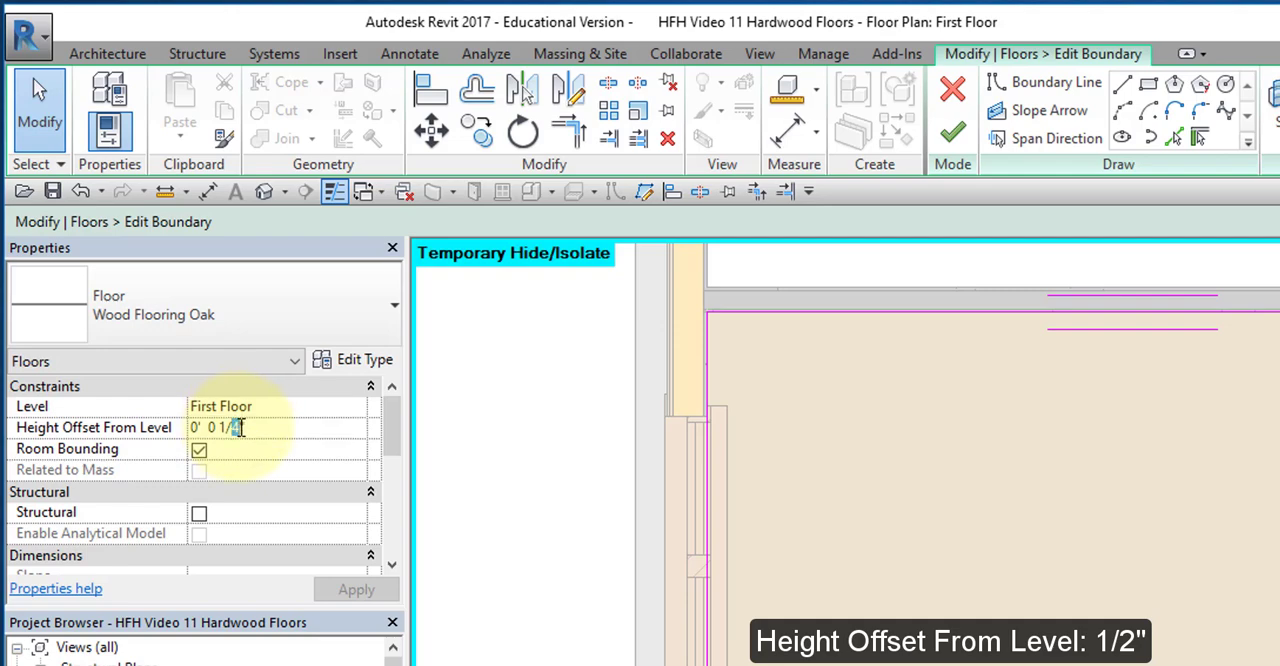
{"action": "type", "text": "2"}
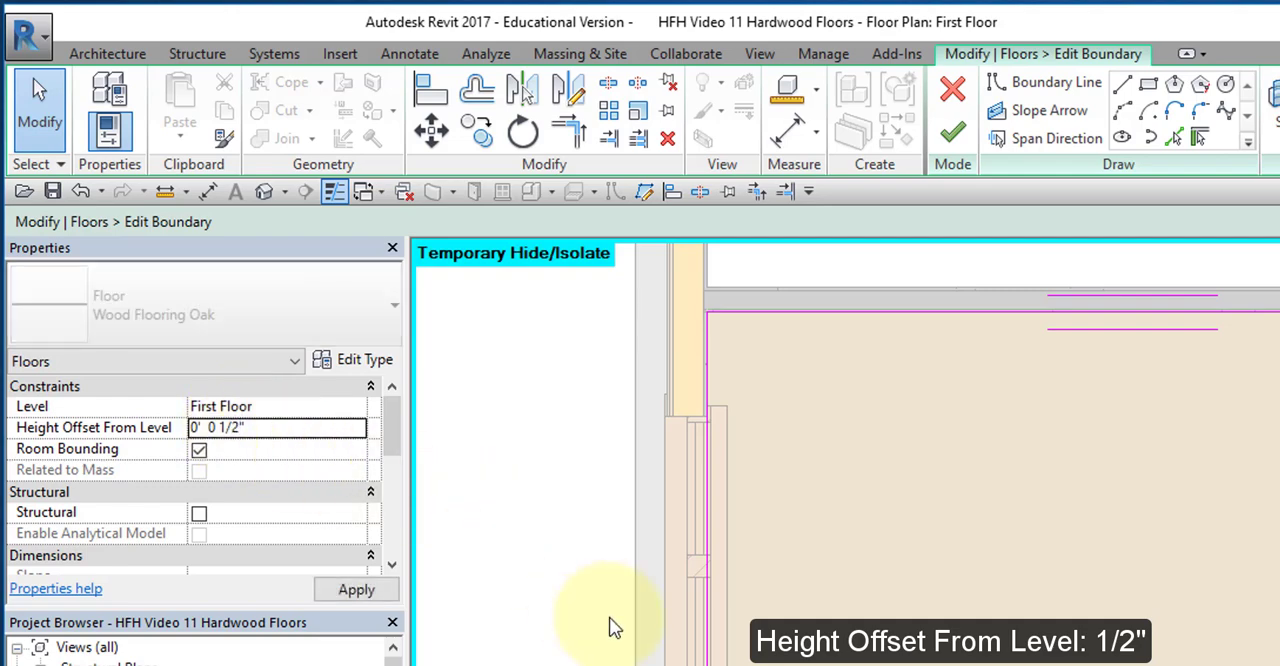
{"action": "left_click", "coordinate": [952, 132]}
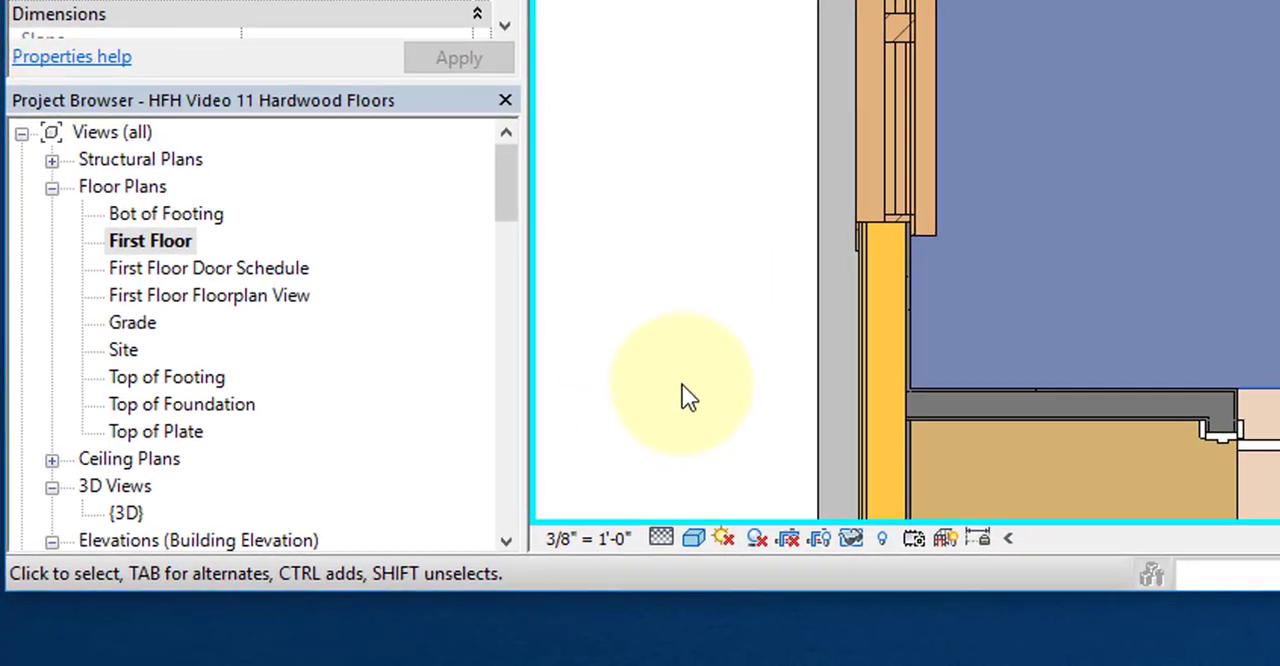
Step: Deselect the finished floor and set the first-floor plan's visual style to Realistic
{"action": "left_click", "coordinate": [464, 477]}
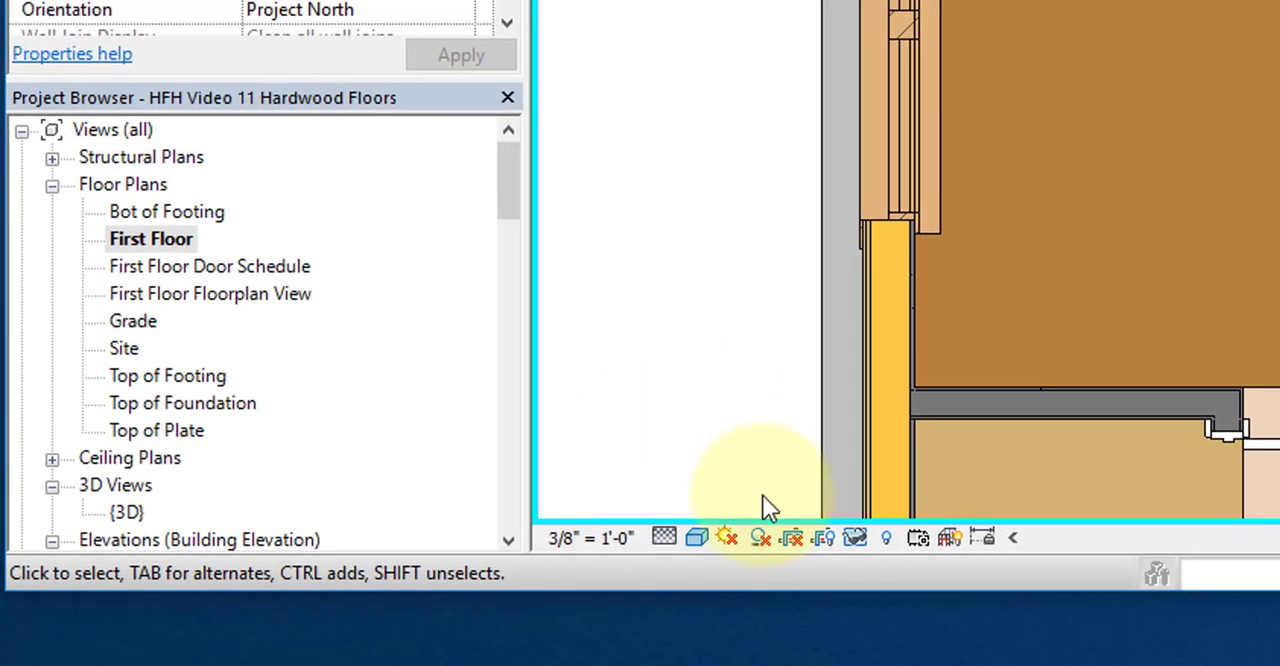
{"action": "left_click", "coordinate": [697, 538]}
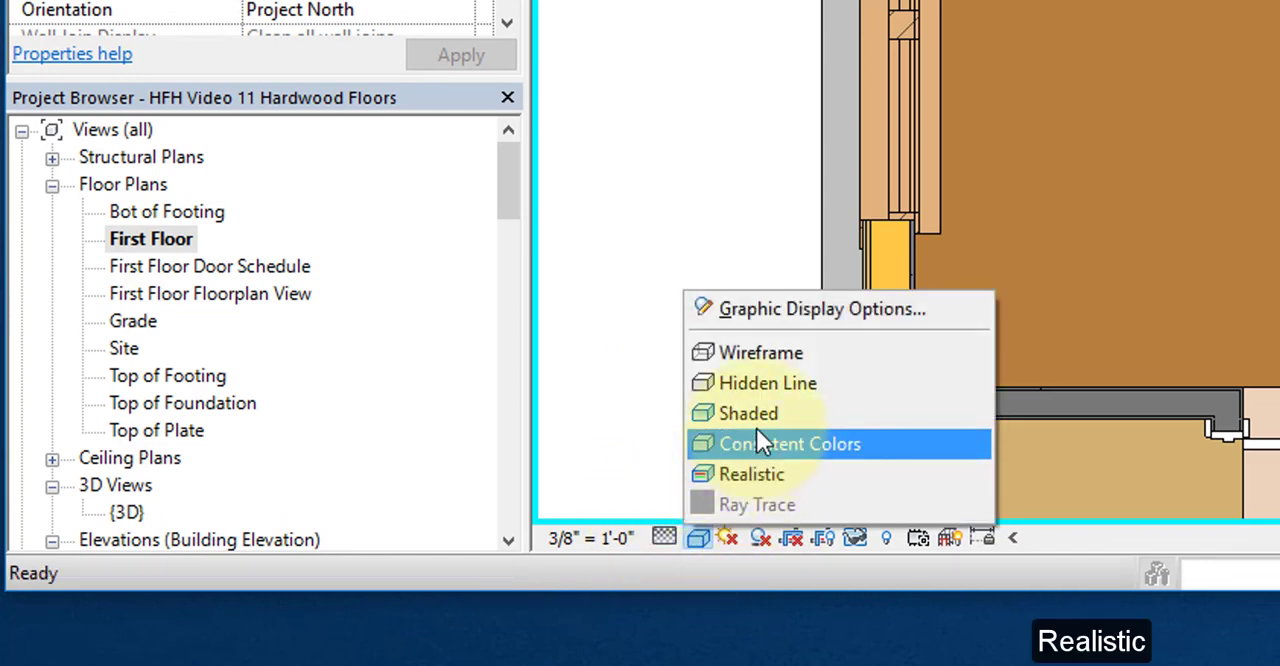
{"action": "left_click", "coordinate": [749, 480]}
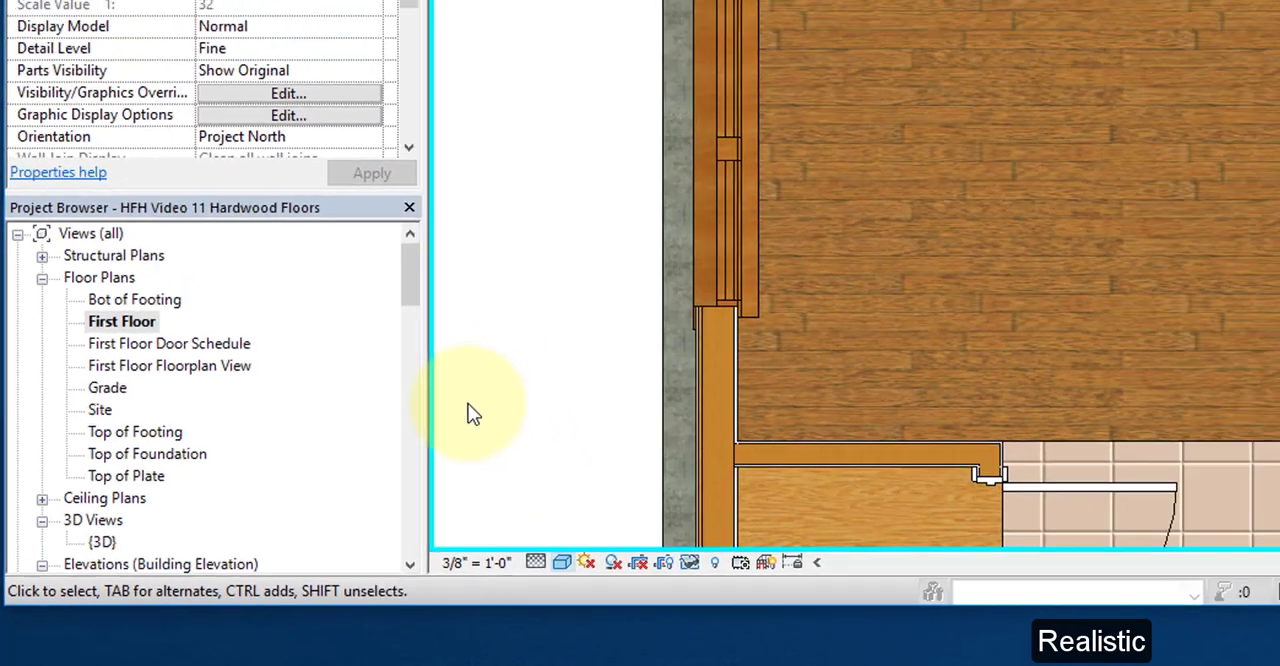